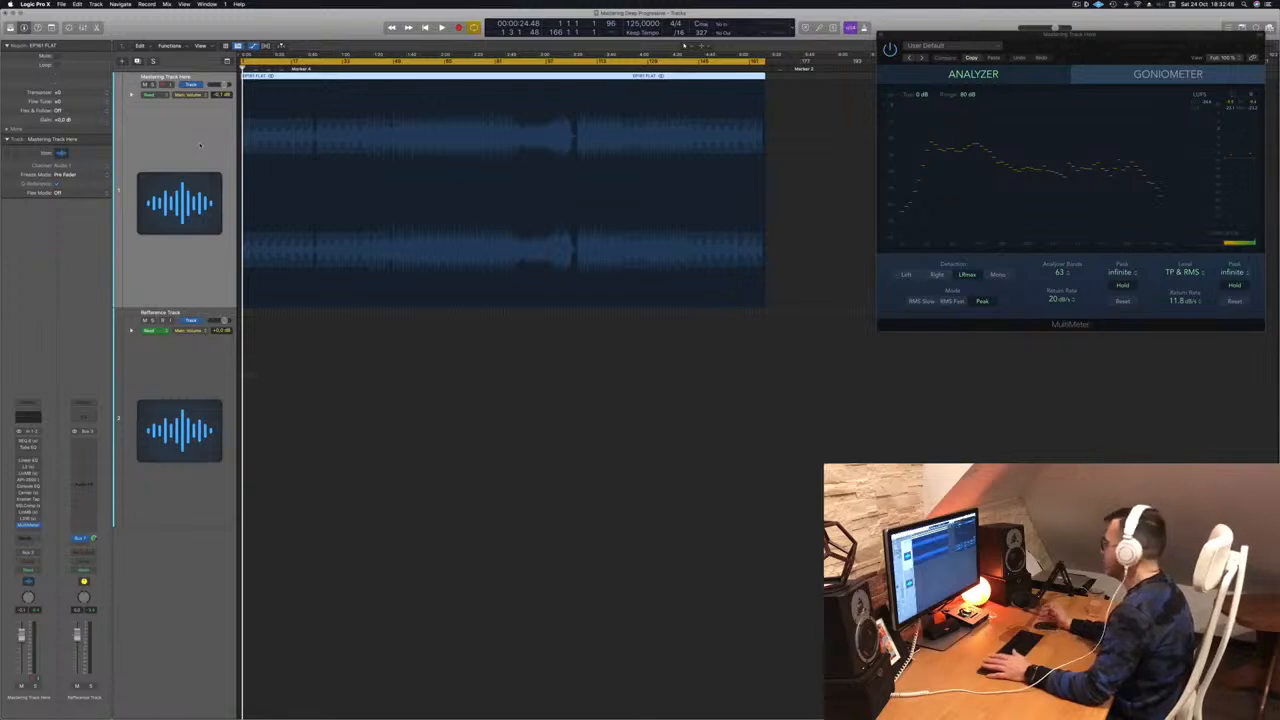
Step: Start playback of the mastering track and open its REQ 6 equalizer, placing the plug-in window below the MultiMeter
{"action": "key", "text": "space"}
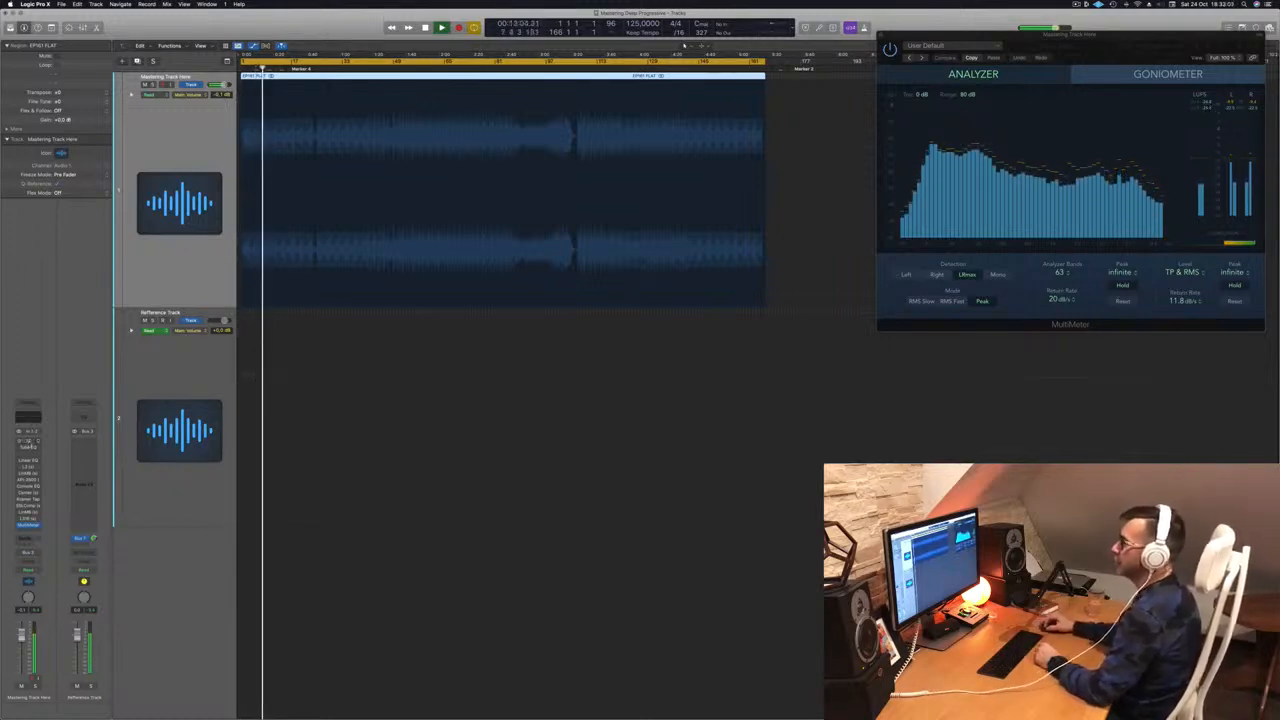
{"action": "left_click", "coordinate": [29, 441]}
{"action": "left_click_drag", "start_coordinate": [518, 114], "coordinate": [1033, 367]}
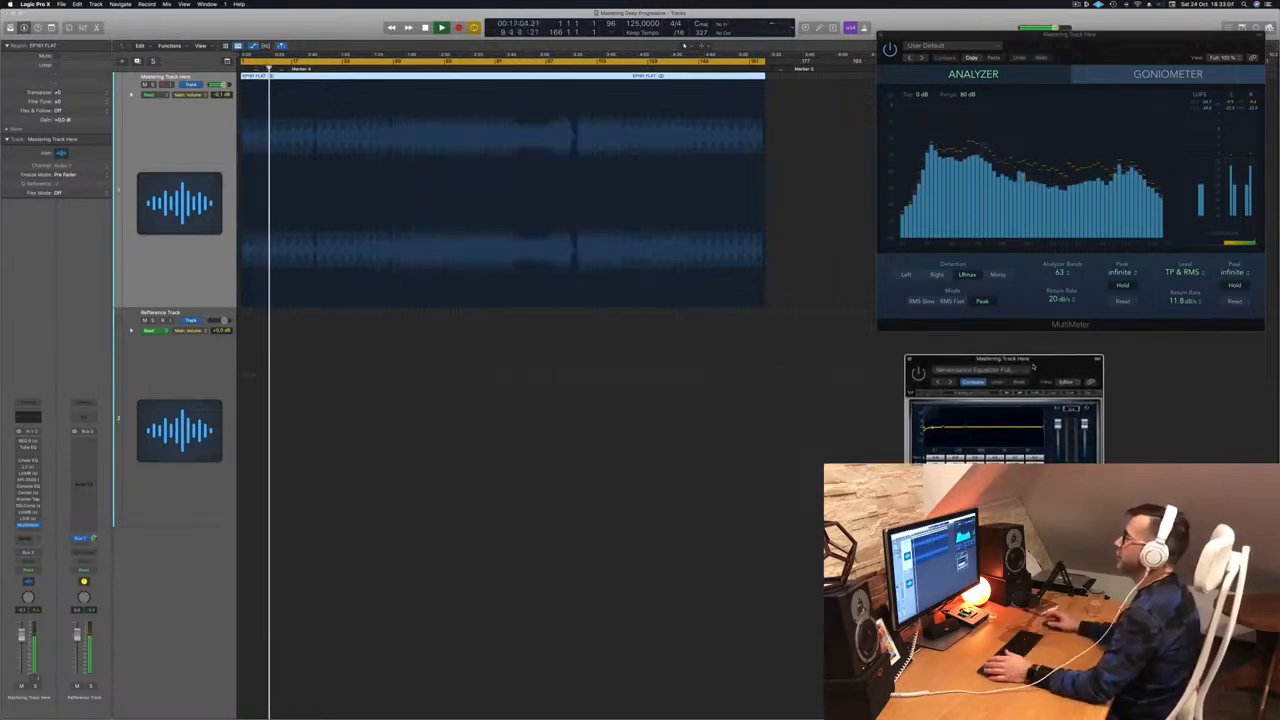
Step: Audition the unprocessed mastering track at several successive points along the timeline, keeping the REQ 6 window clear of the analyzer
{"action": "left_click", "coordinate": [317, 68]}
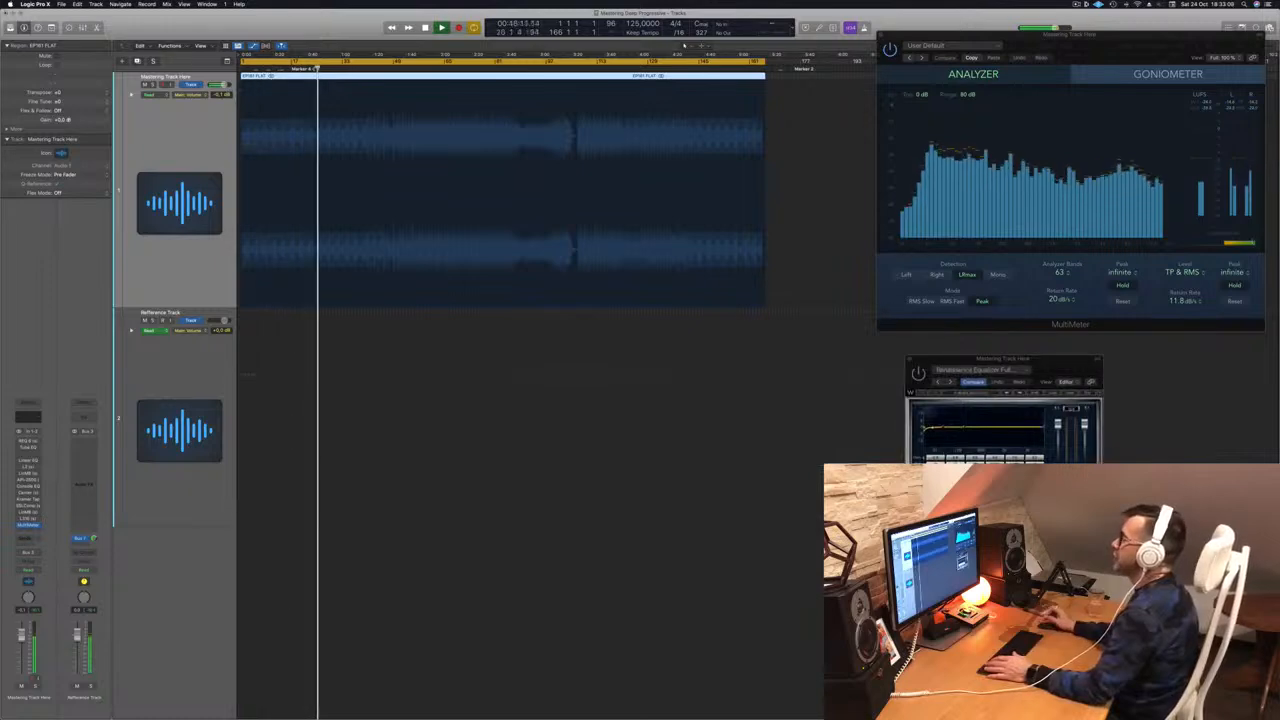
{"action": "left_click_drag", "start_coordinate": [1069, 361], "coordinate": [783, 363]}
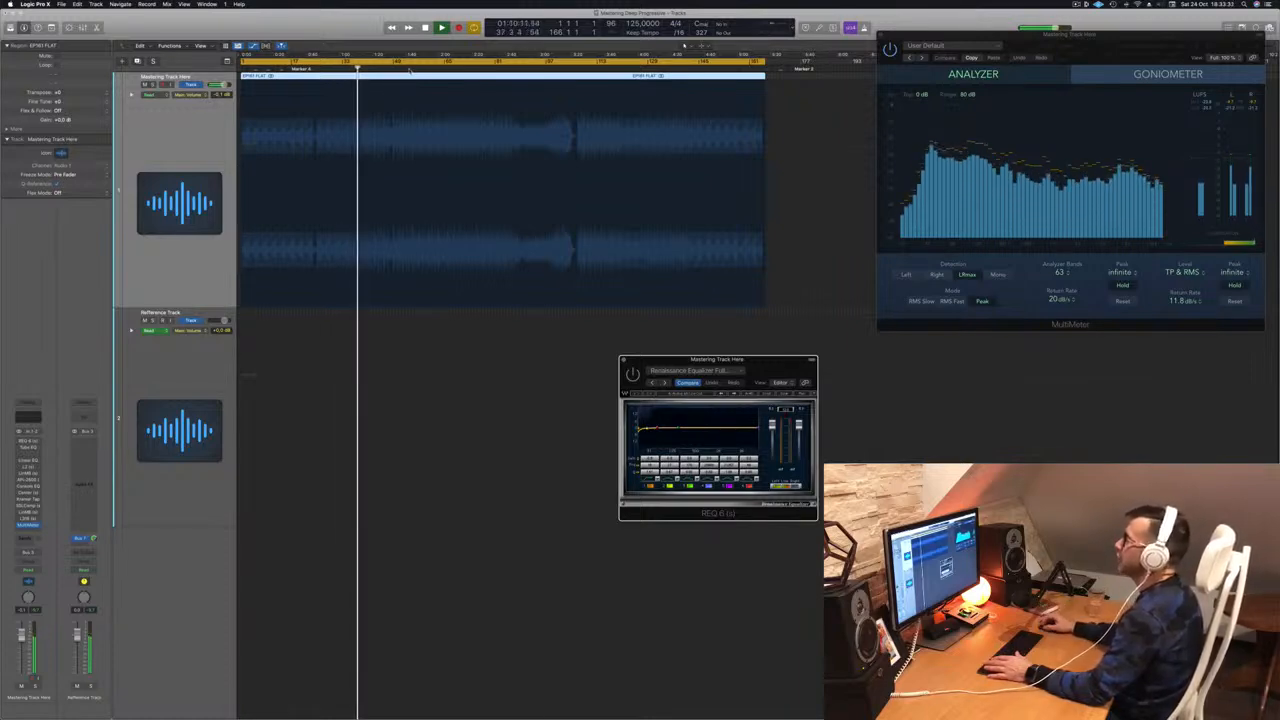
{"action": "left_click", "coordinate": [410, 68]}
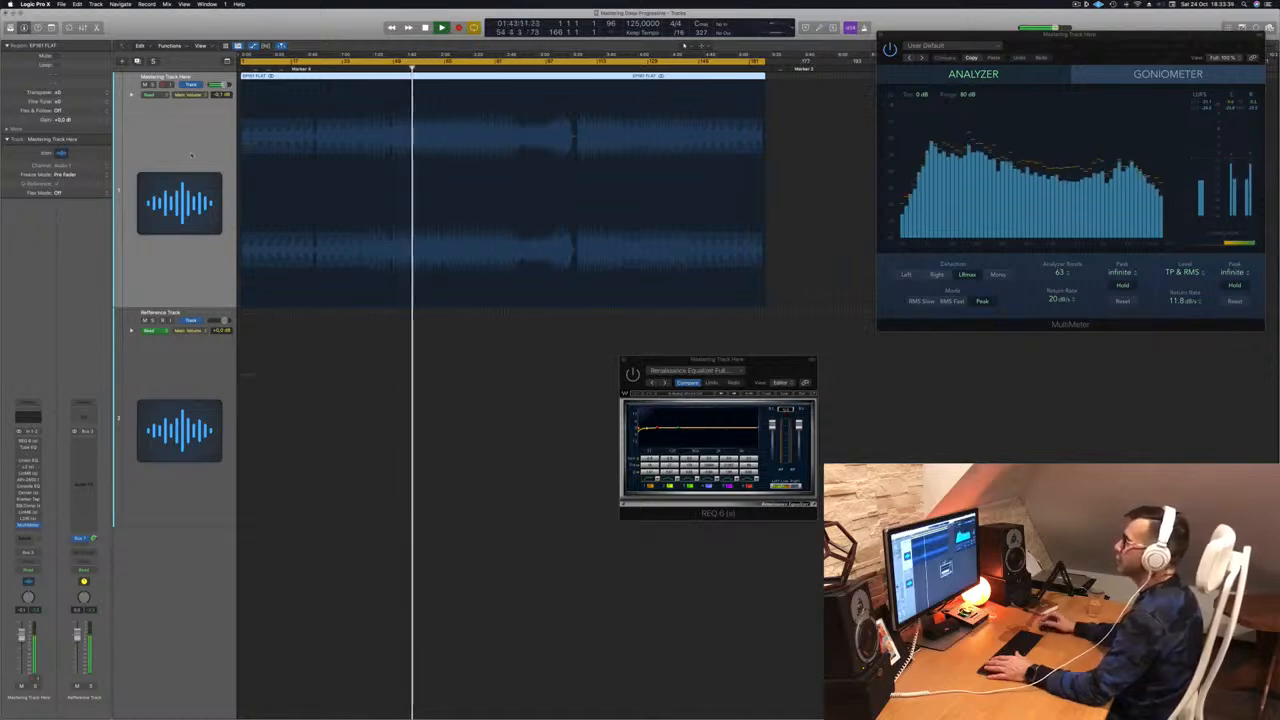
{"action": "left_click_drag", "start_coordinate": [749, 358], "coordinate": [1034, 368]}
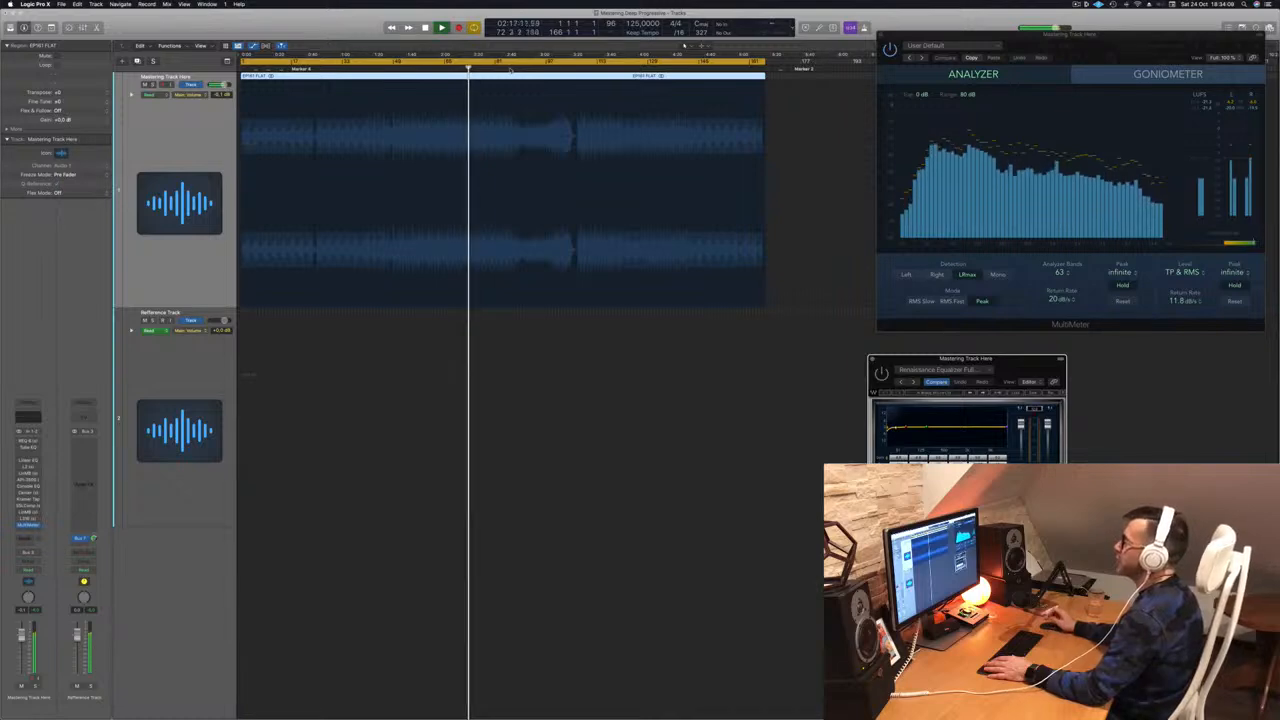
{"action": "left_click", "coordinate": [510, 68]}
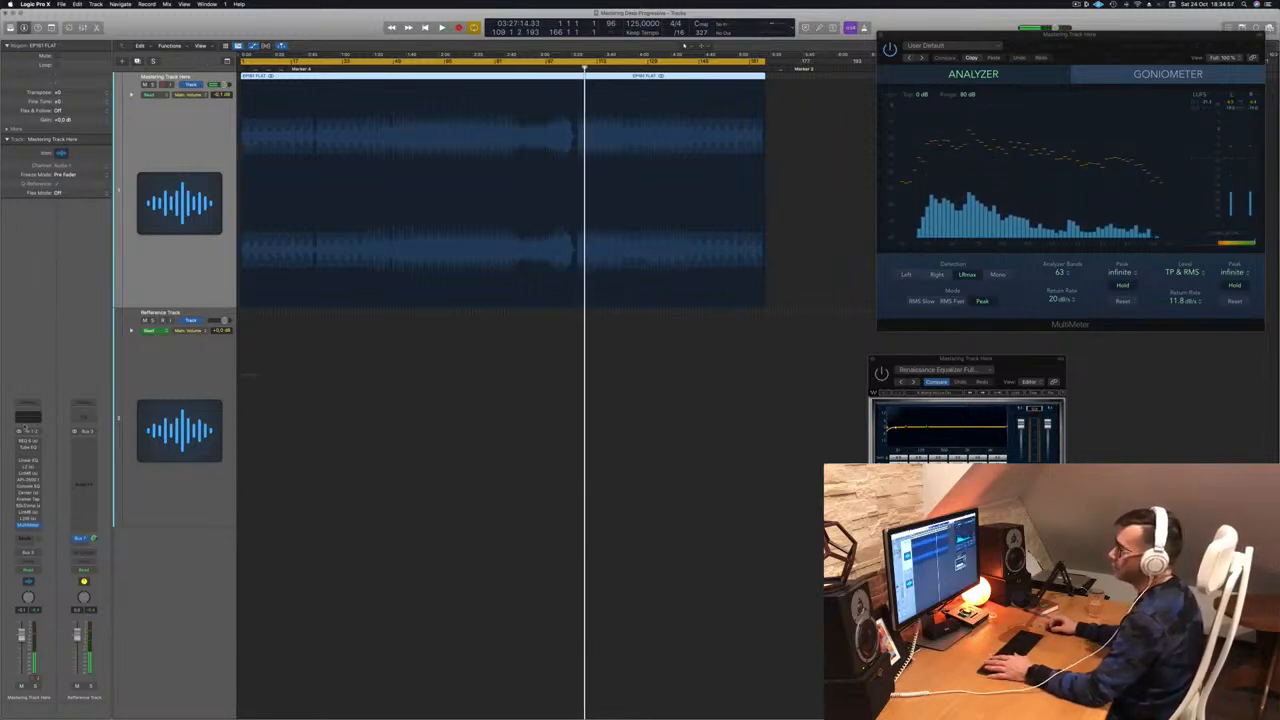
Step: Place the REQ 6 window over the track area, enable the equalizer, and restart playback from the beginning
{"action": "left_click_drag", "start_coordinate": [1042, 355], "coordinate": [579, 168]}
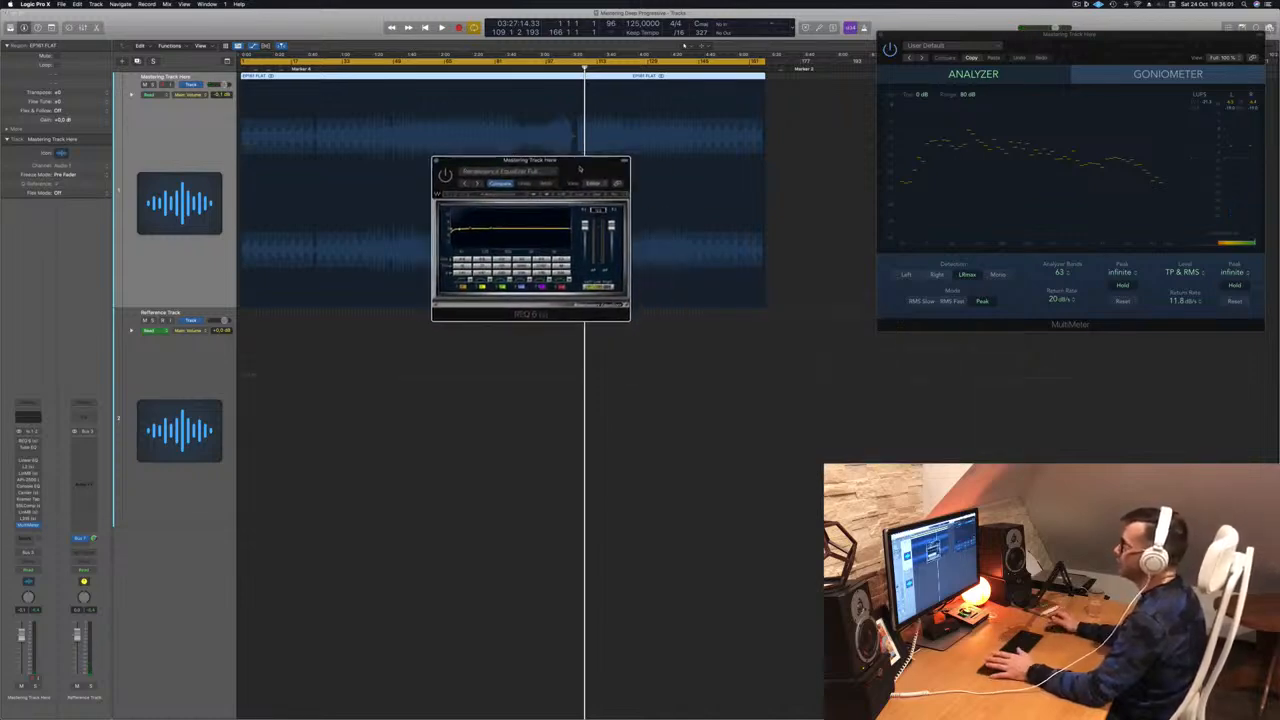
{"action": "key", "text": "Return"}
{"action": "key", "text": "space"}
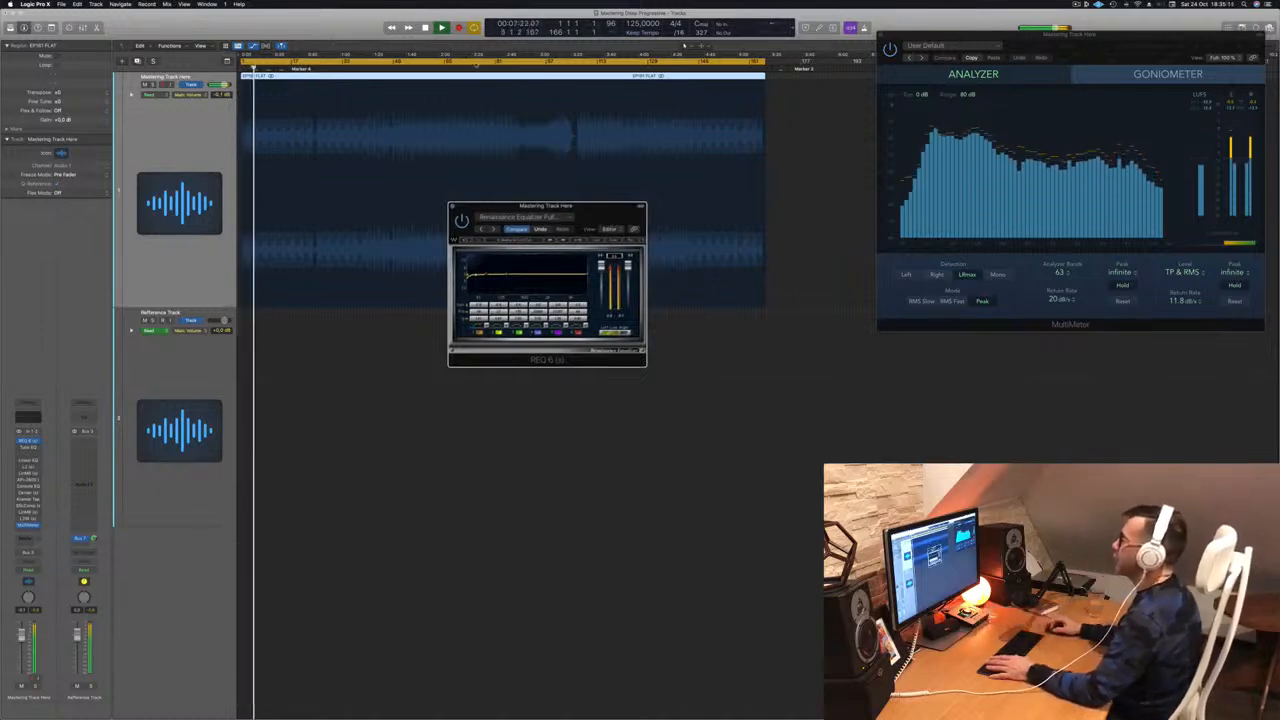
Step: Trim the REQ 6 output gain while auditioning the middle of the track and the section right after the breakdown
{"action": "left_click", "coordinate": [477, 66]}
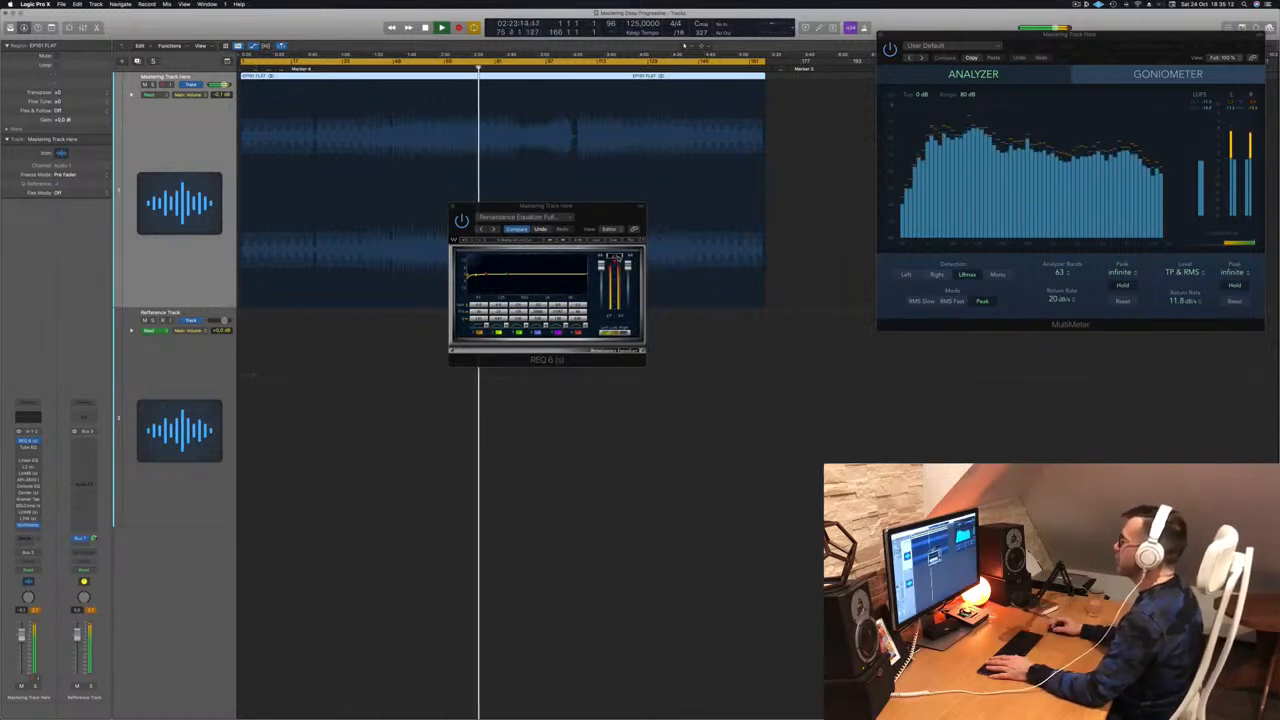
{"action": "left_click", "coordinate": [618, 258]}
{"action": "left_click_drag", "start_coordinate": [602, 230], "coordinate": [649, 303]}
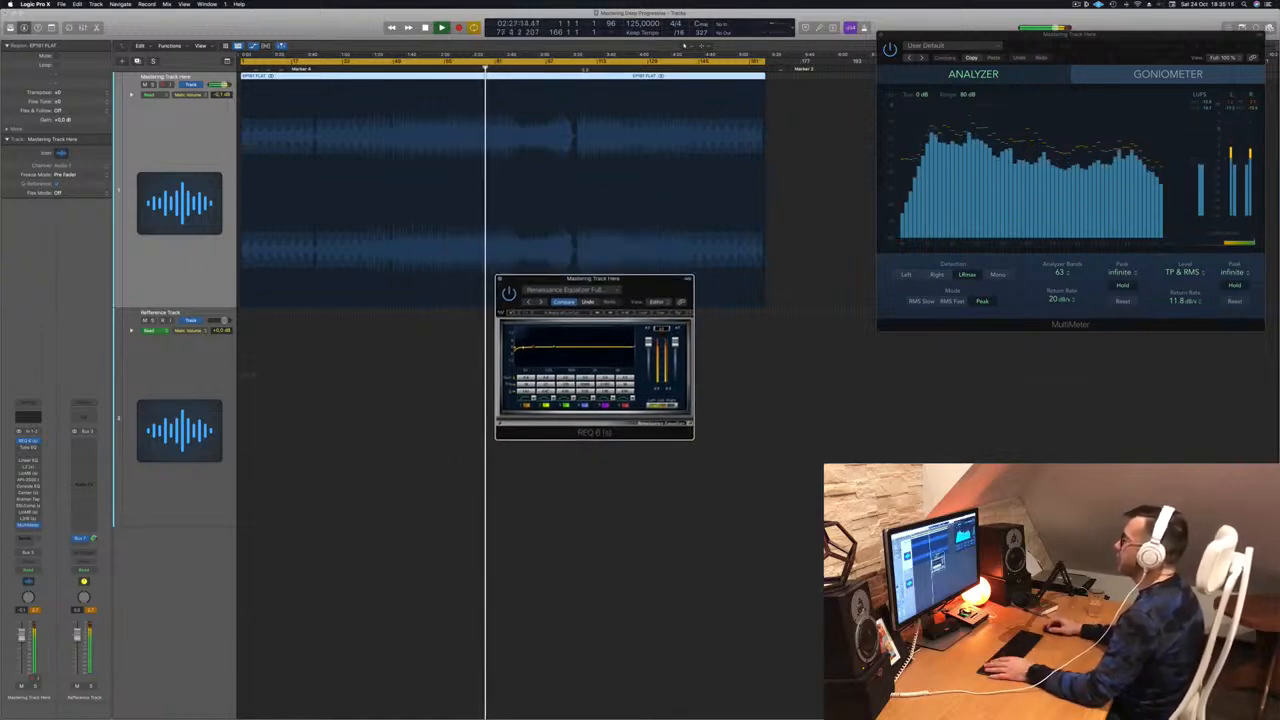
{"action": "left_click", "coordinate": [583, 68]}
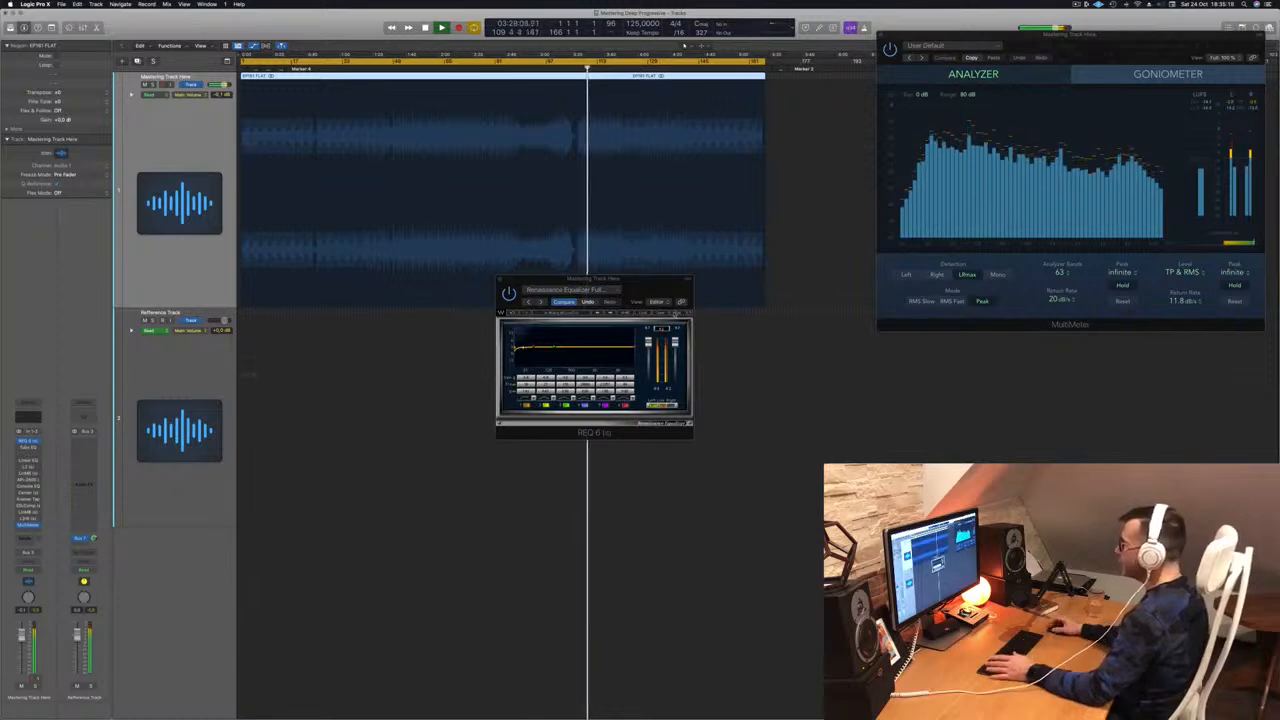
{"action": "left_click_drag", "start_coordinate": [652, 291], "coordinate": [708, 318]}
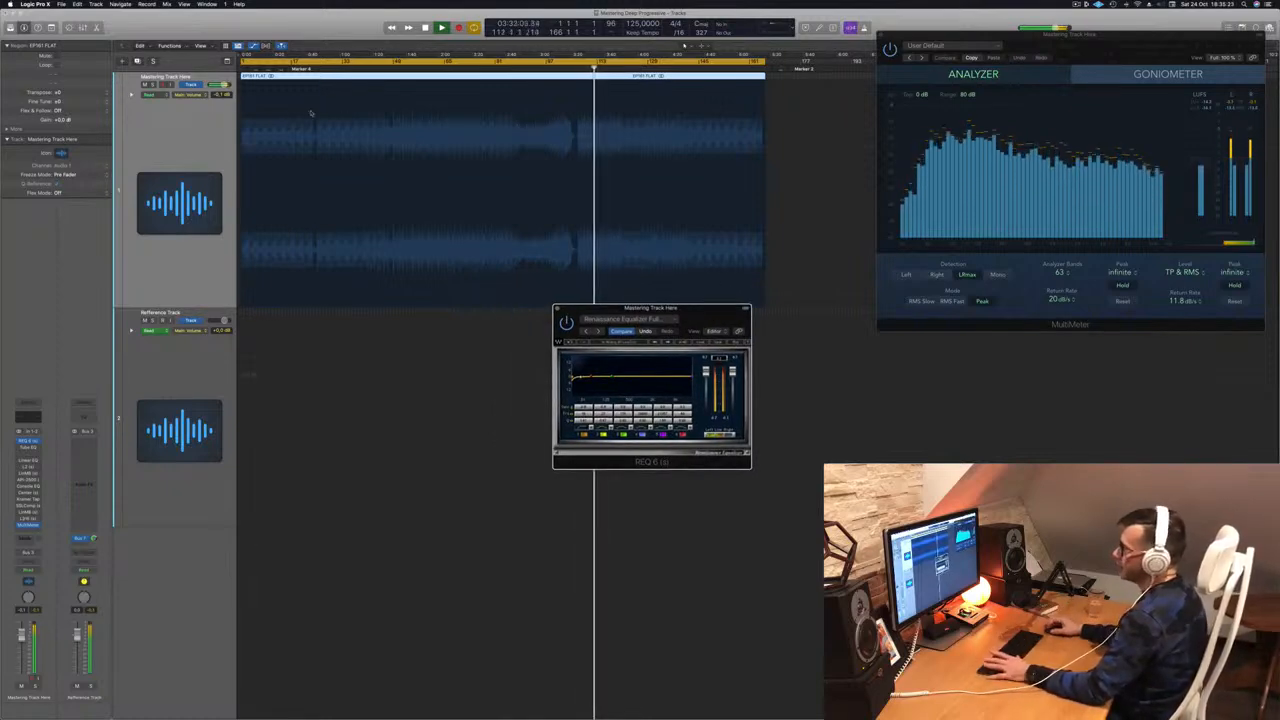
Step: Open and enable the Vintage Tube EQ on the mastering track and arrange its window beside REQ 6
{"action": "left_click", "coordinate": [28, 448]}
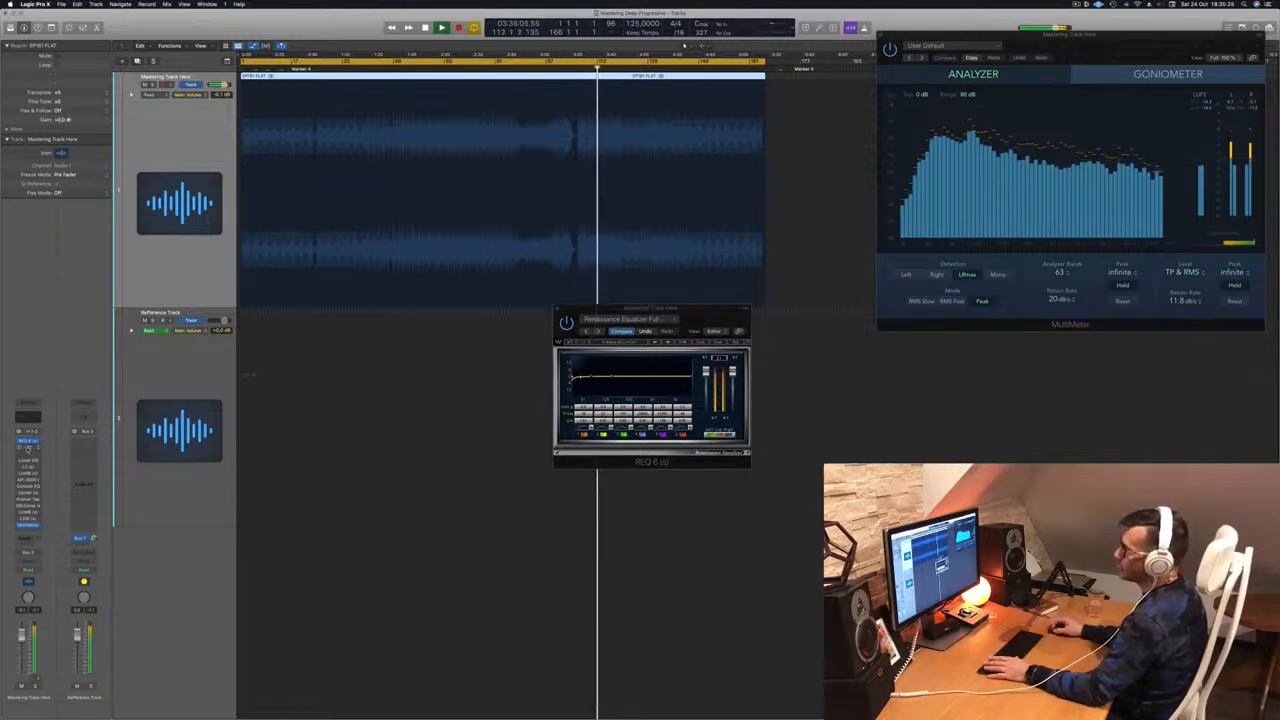
{"action": "left_click", "coordinate": [28, 447]}
{"action": "left_click_drag", "start_coordinate": [635, 121], "coordinate": [769, 208]}
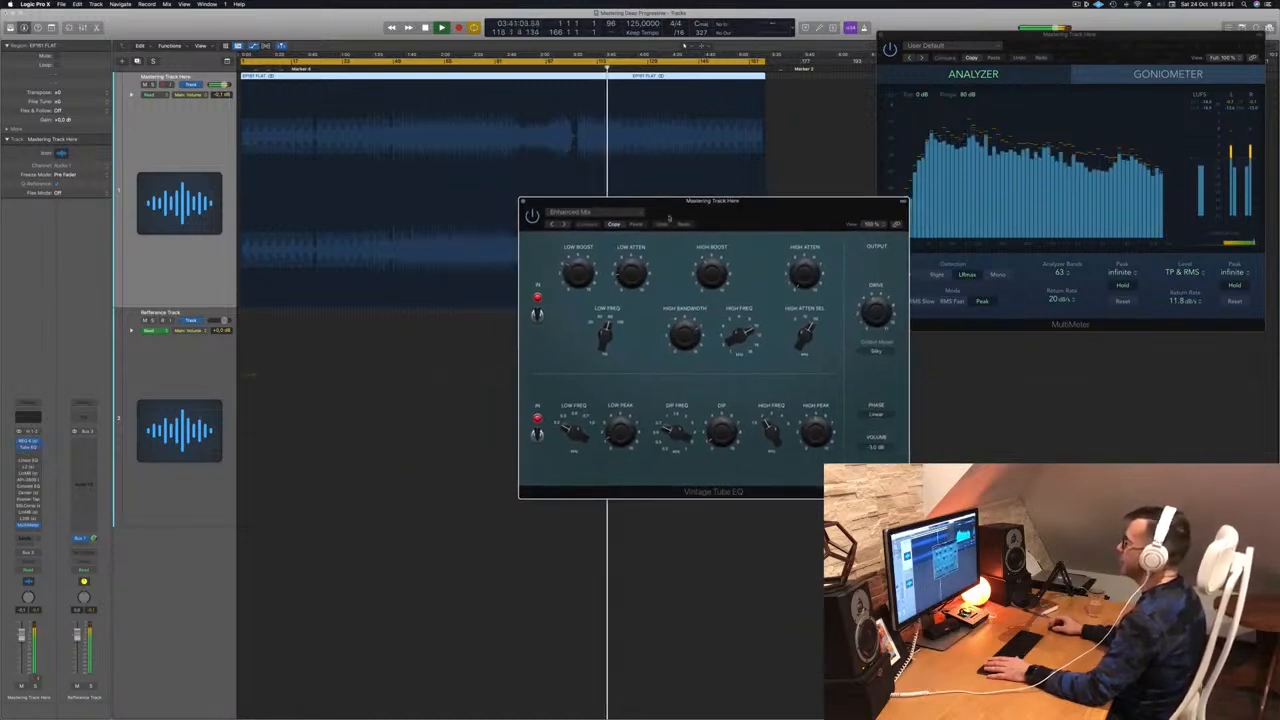
{"action": "left_click_drag", "start_coordinate": [670, 218], "coordinate": [1093, 207]}
{"action": "left_click_drag", "start_coordinate": [707, 315], "coordinate": [540, 311]}
{"action": "left_click_drag", "start_coordinate": [949, 230], "coordinate": [807, 278]}
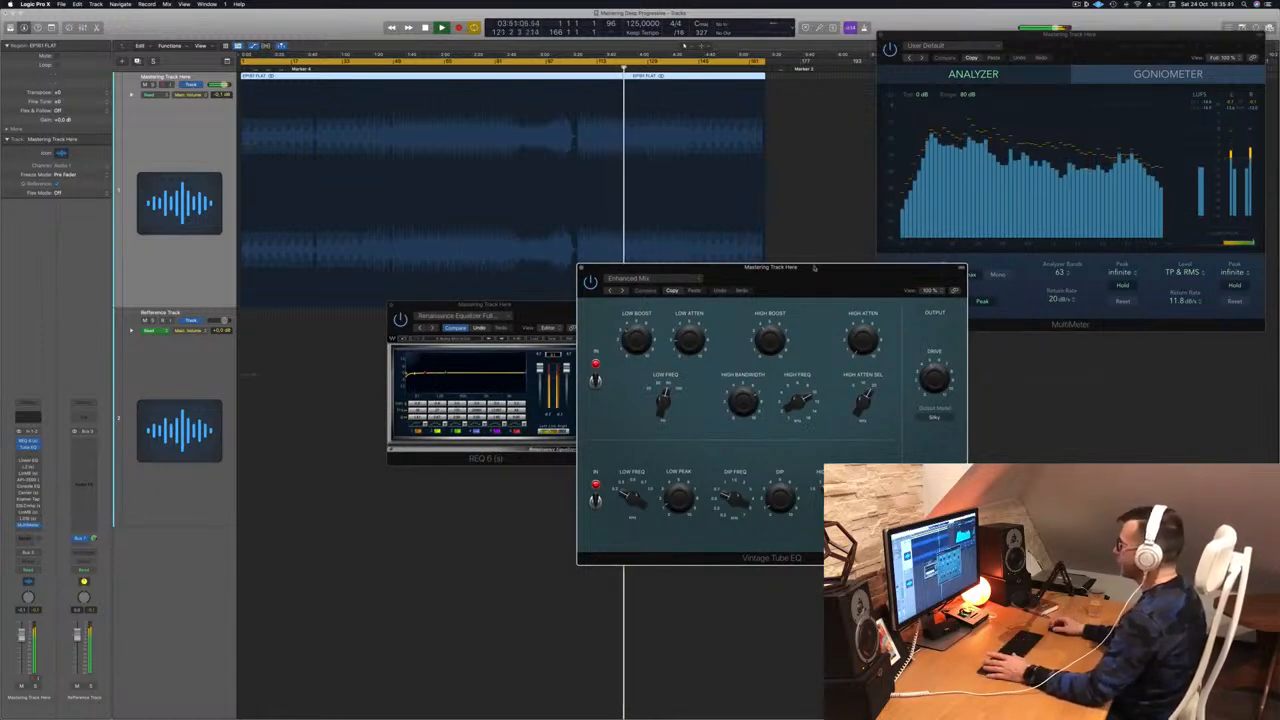
{"action": "left_click_drag", "start_coordinate": [814, 268], "coordinate": [844, 280]}
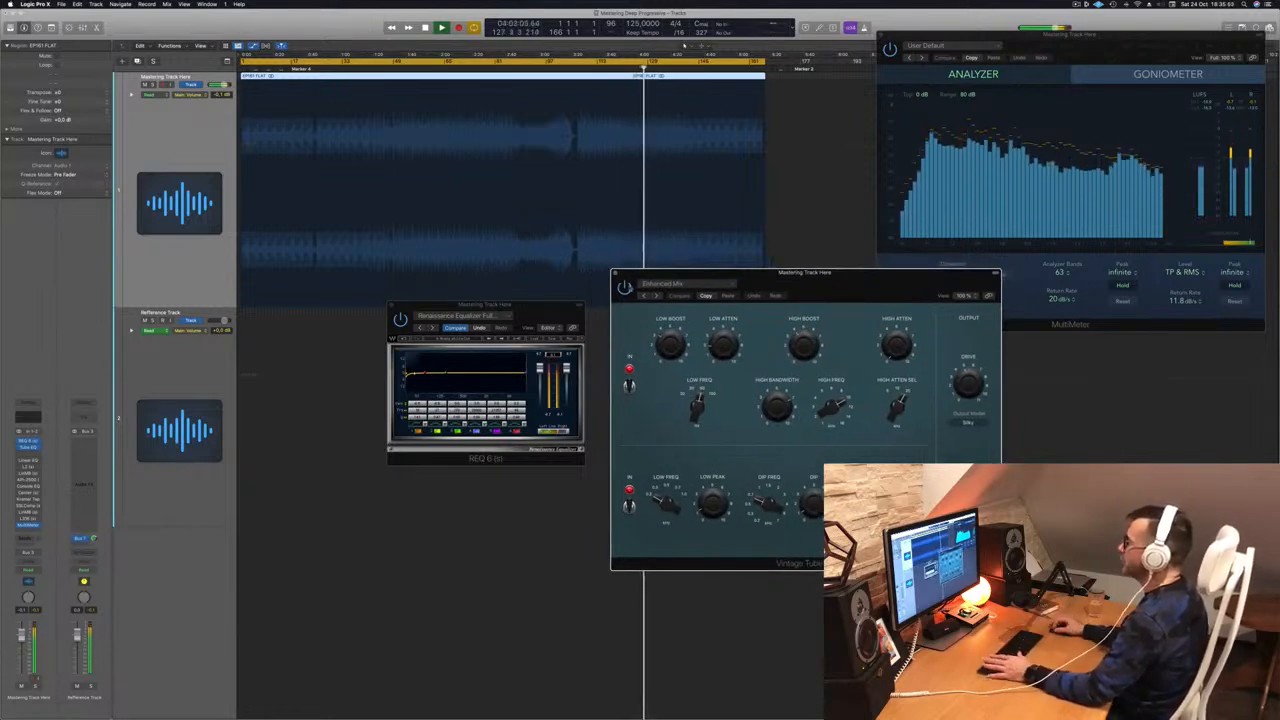
Step: Compare the Vintage Tube EQ's effect by toggling its bypass and replaying from the start and from about one minute in
{"action": "left_click", "coordinate": [625, 289]}
{"action": "left_click_drag", "start_coordinate": [844, 281], "coordinate": [867, 281]}
{"action": "key", "text": "space"}
{"action": "key", "text": "space"}
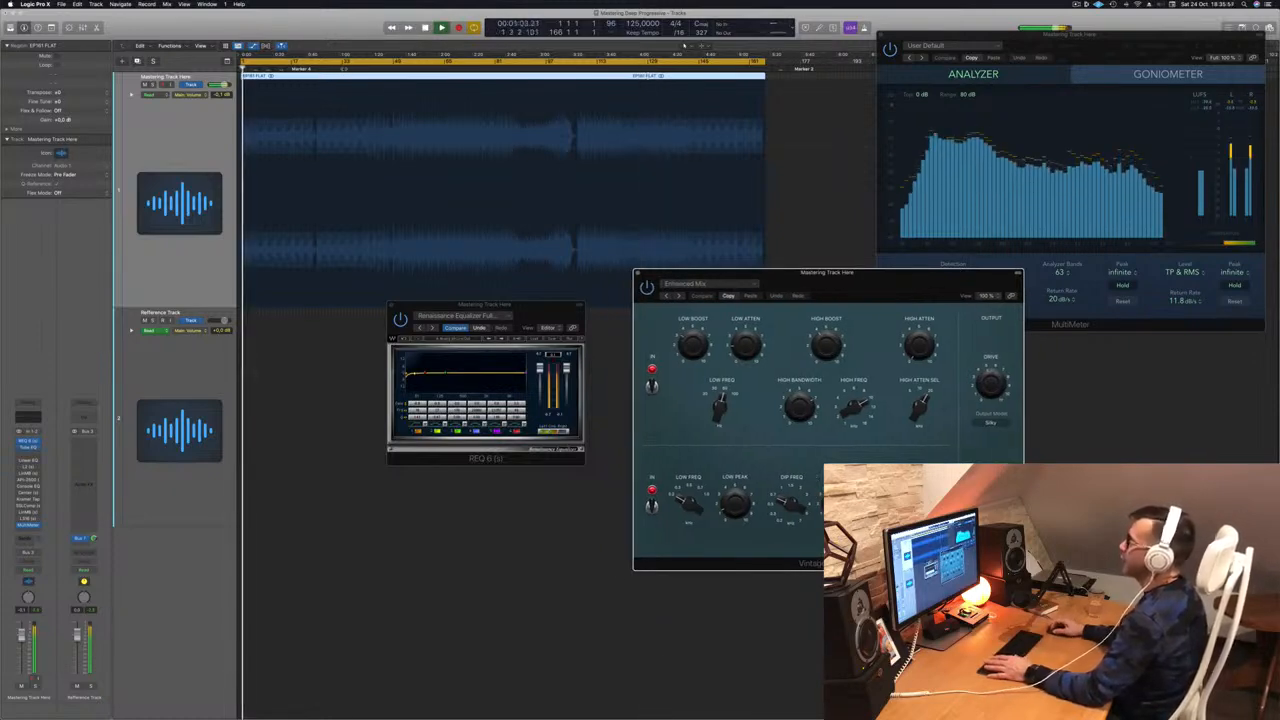
{"action": "left_click", "coordinate": [345, 68]}
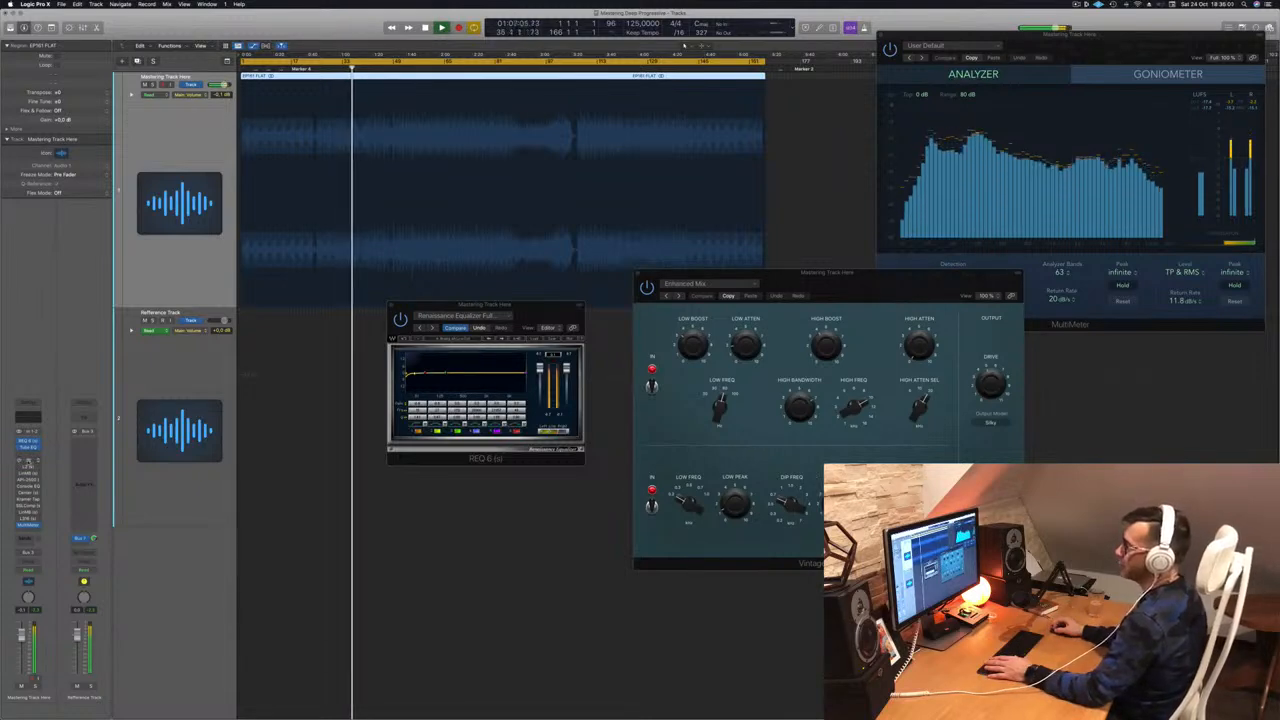
Step: Open the Linear Phase EQ, compare the sound by switching it on and off, and close its window
{"action": "left_click", "coordinate": [29, 461]}
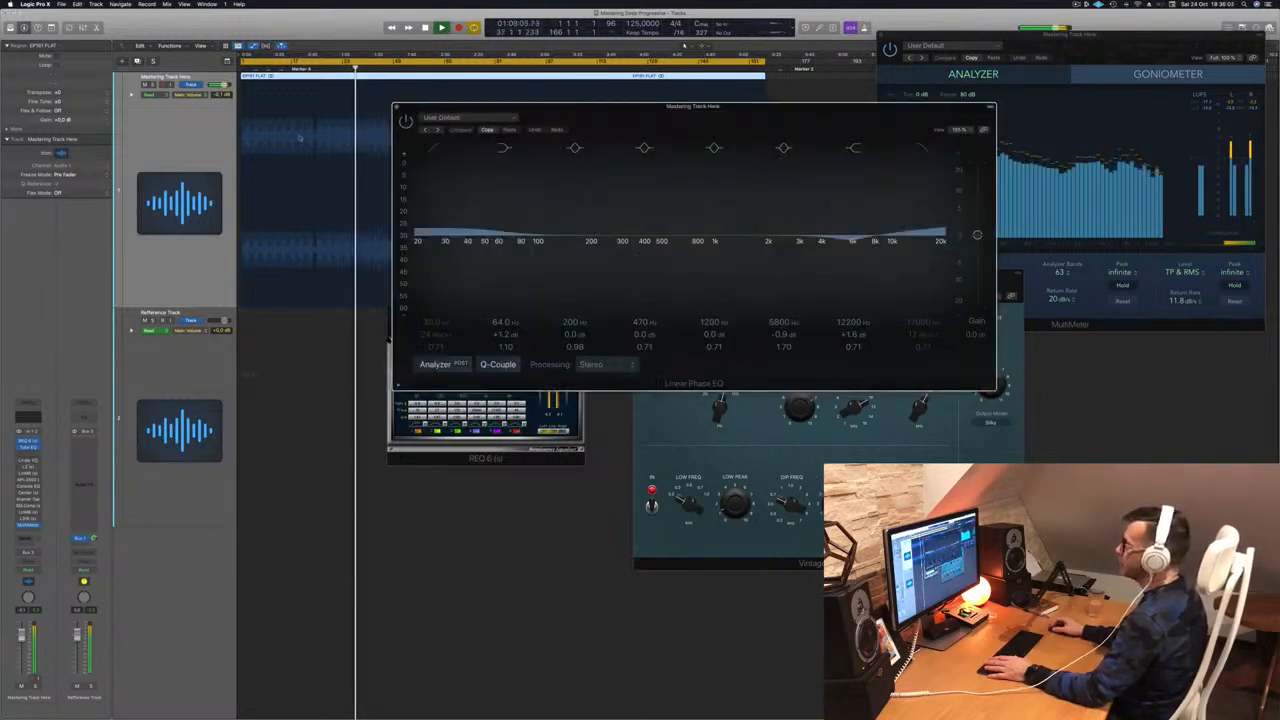
{"action": "left_click_drag", "start_coordinate": [650, 121], "coordinate": [708, 126]}
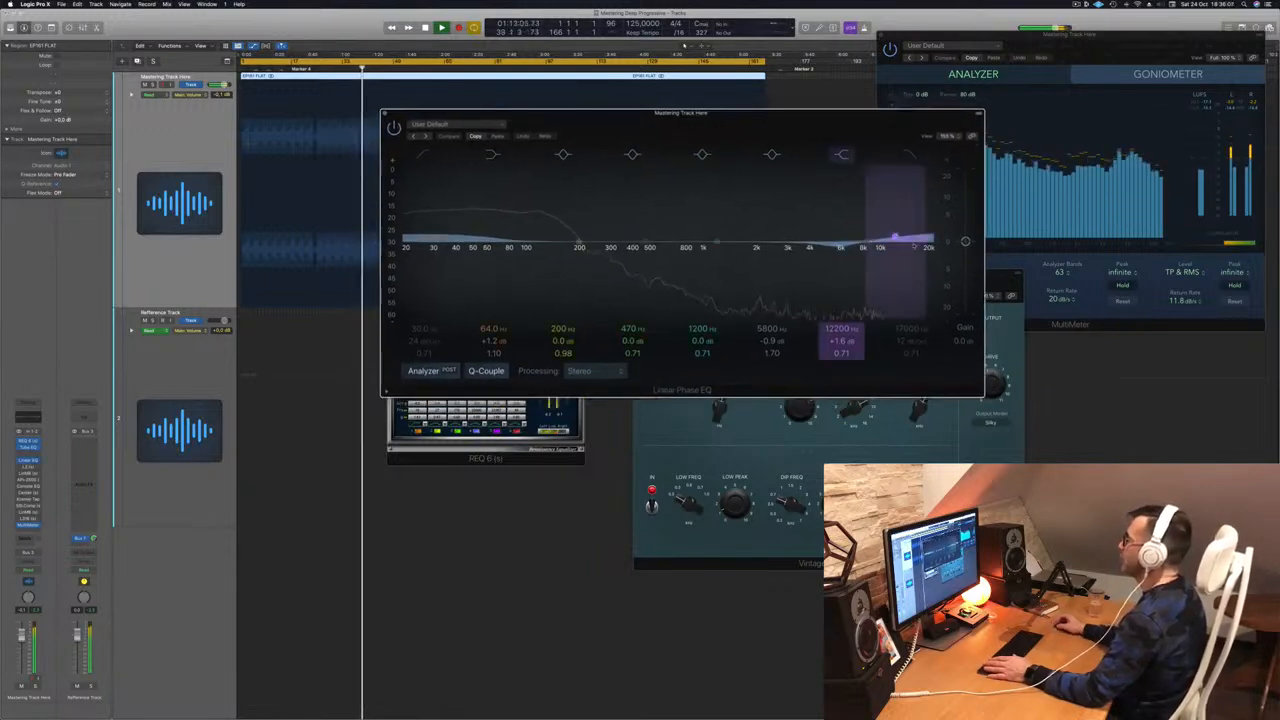
{"action": "left_click", "coordinate": [393, 128]}
{"action": "left_click", "coordinate": [386, 114]}
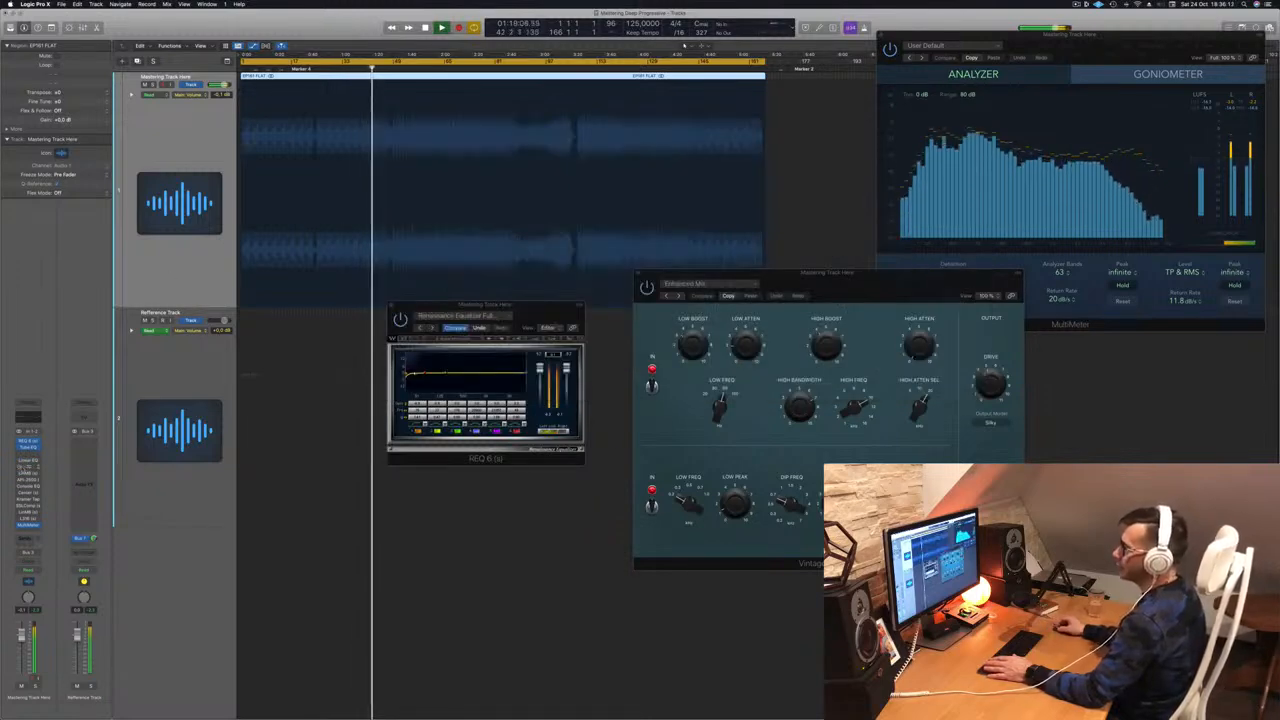
Step: Open and enable the L2 Ultramaximizer on the mastering track and place its window above the REQ 6 and Vintage Tube EQ
{"action": "left_click", "coordinate": [29, 468]}
{"action": "left_click_drag", "start_coordinate": [537, 107], "coordinate": [564, 131]}
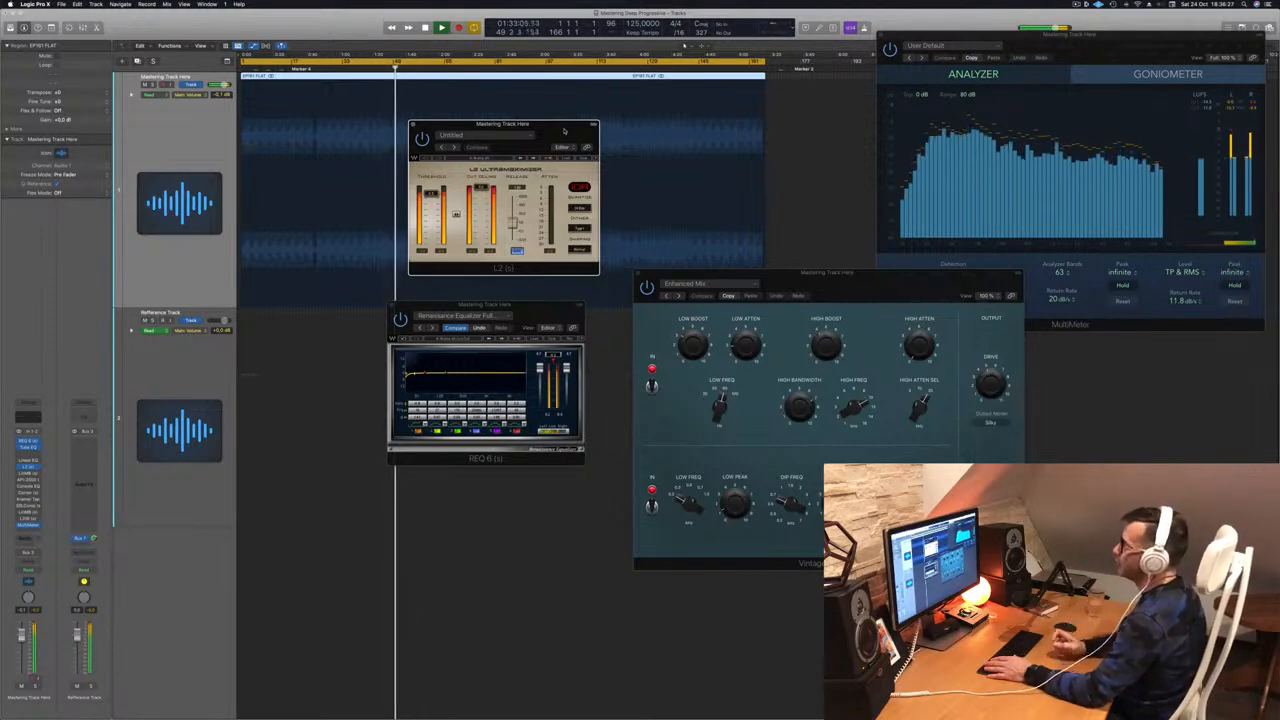
{"action": "left_click_drag", "start_coordinate": [564, 131], "coordinate": [724, 176]}
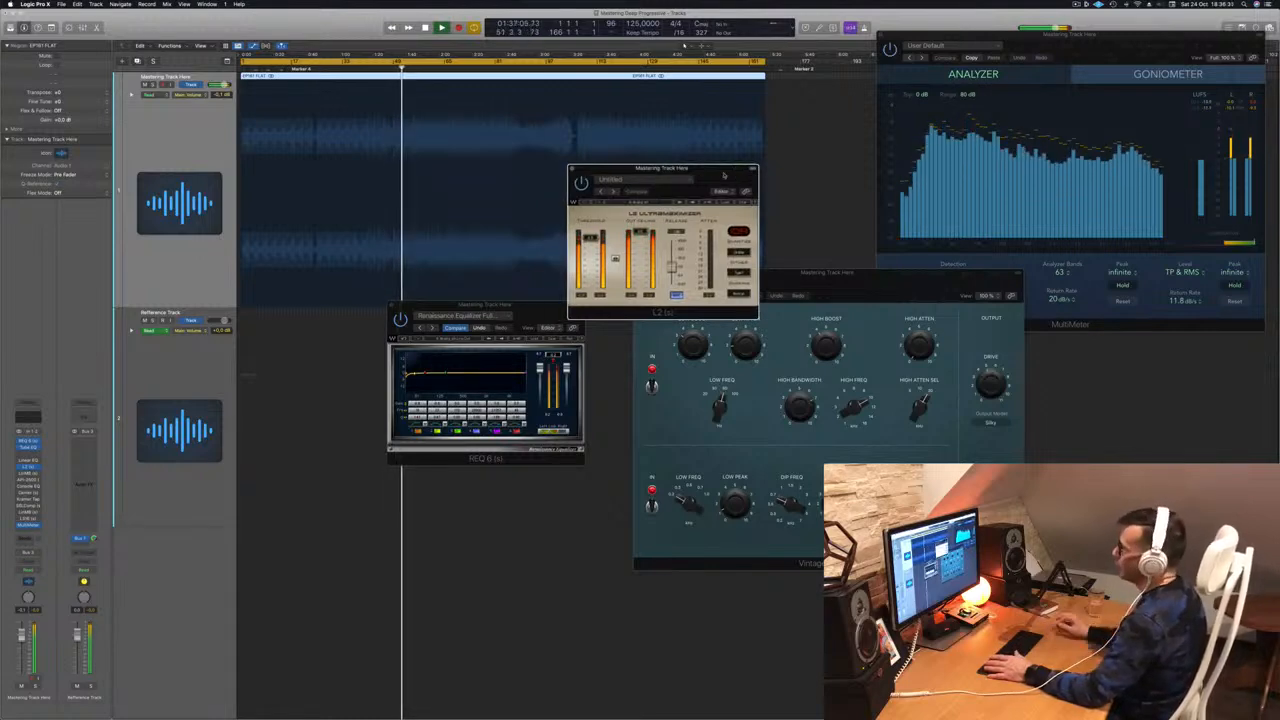
Step: Trim the REQ 6 output gain again with the L2 active, and arrange both plug-in windows near the MultiMeter
{"action": "left_click", "coordinate": [552, 355]}
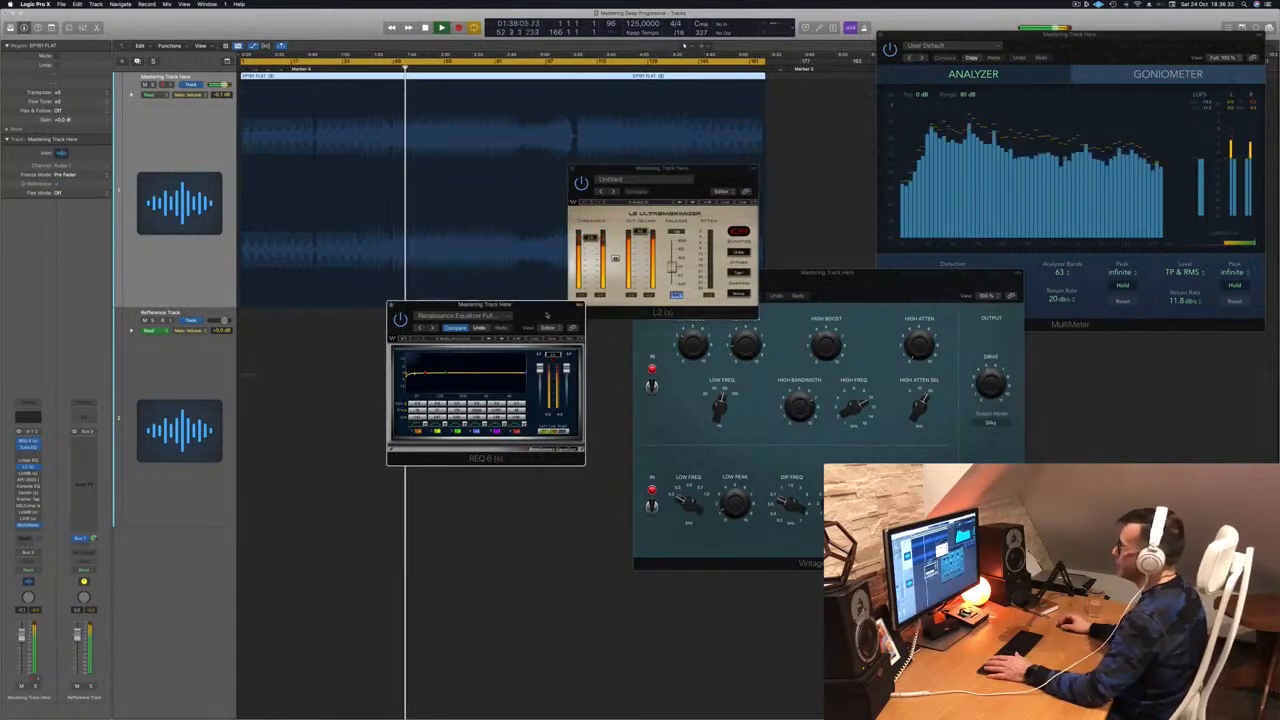
{"action": "left_click_drag", "start_coordinate": [547, 315], "coordinate": [1083, 185]}
{"action": "left_click_drag", "start_coordinate": [738, 173], "coordinate": [659, 243]}
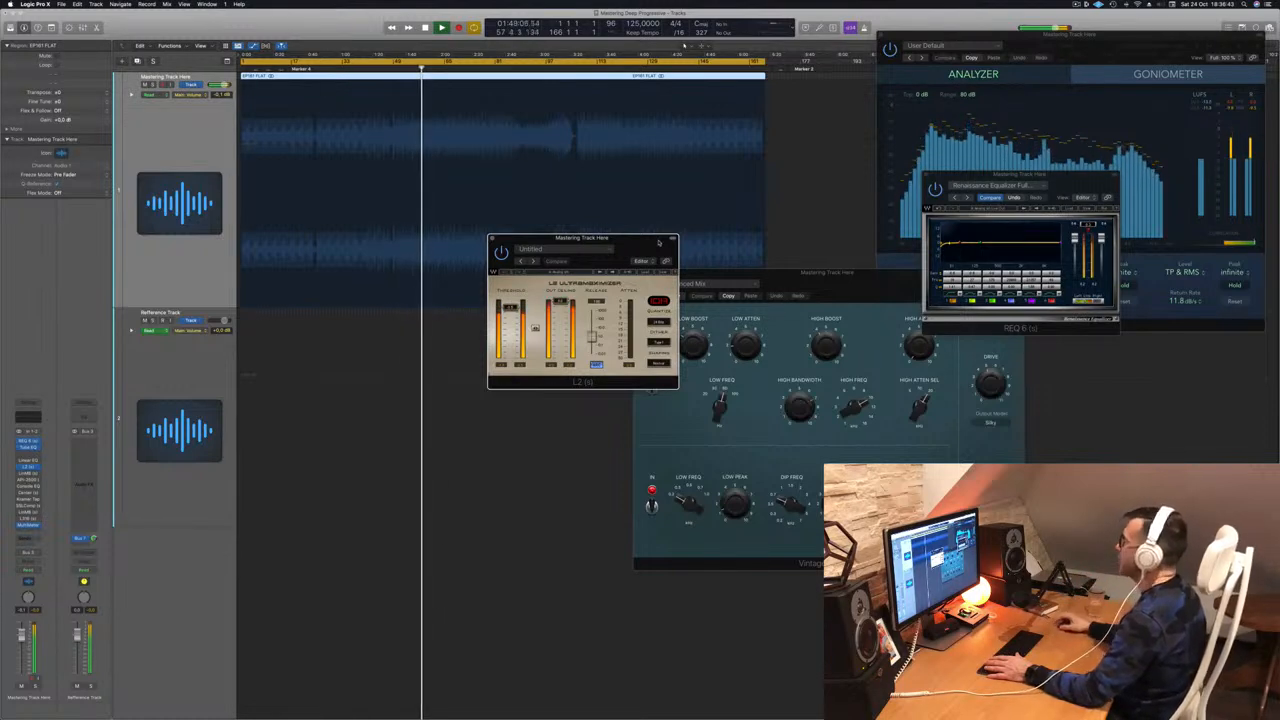
{"action": "left_click", "coordinate": [1089, 223]}
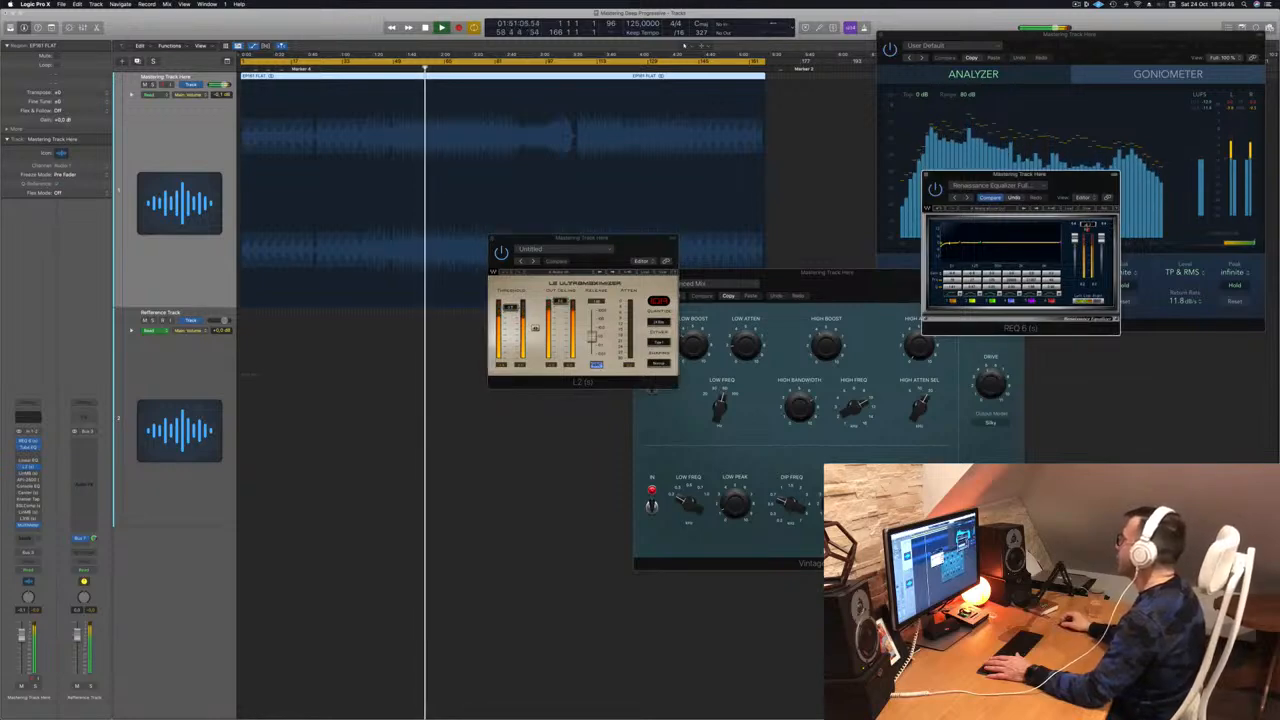
{"action": "left_click_drag", "start_coordinate": [1083, 192], "coordinate": [893, 225]}
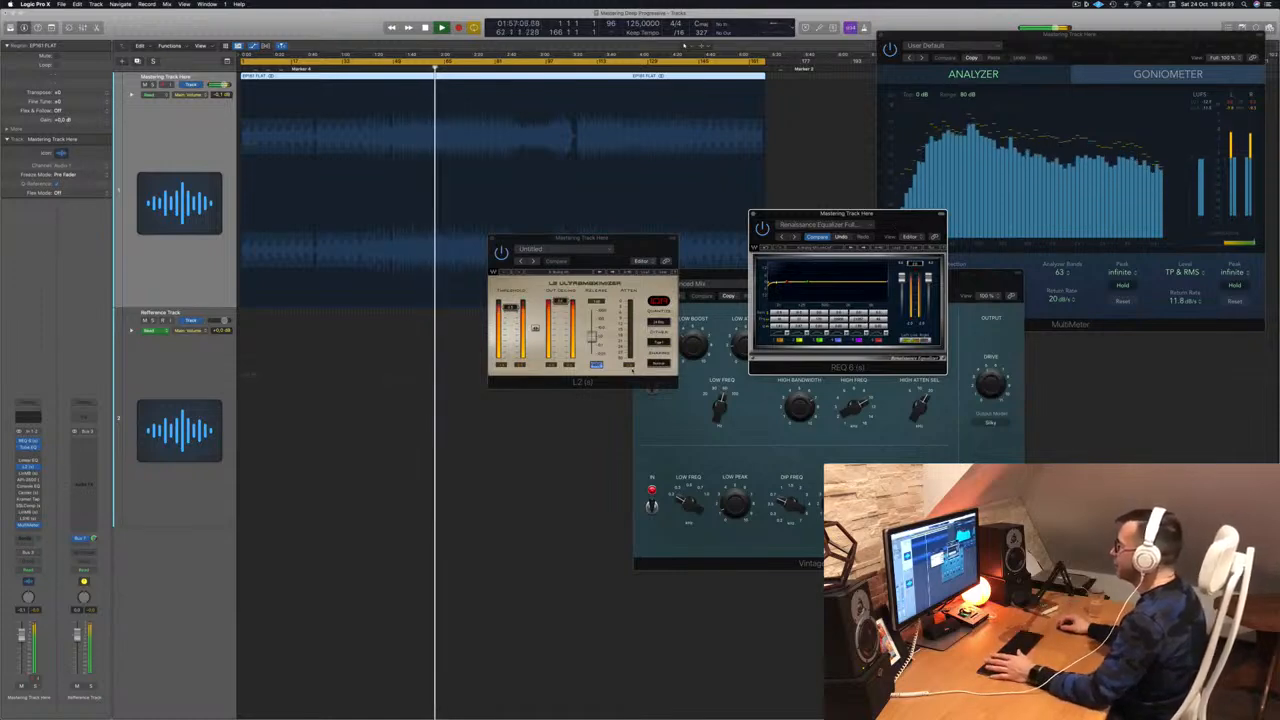
{"action": "left_click", "coordinate": [626, 383]}
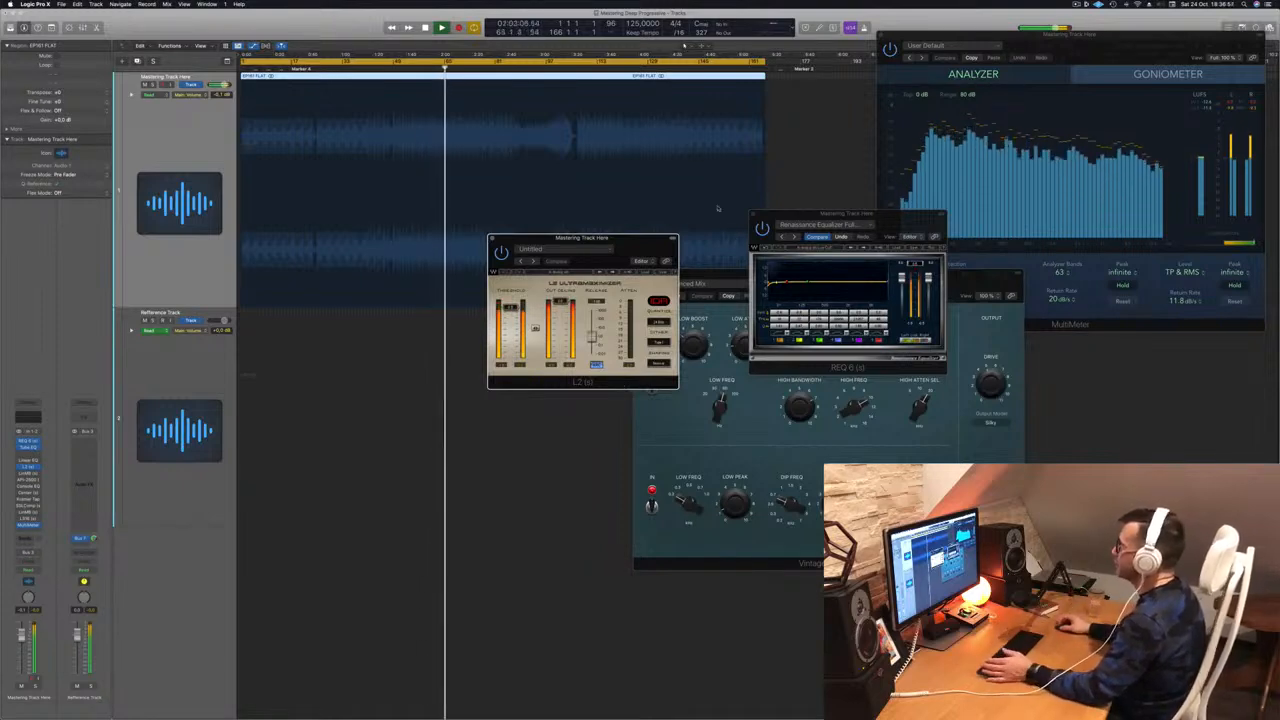
{"action": "left_click_drag", "start_coordinate": [570, 238], "coordinate": [1045, 289]}
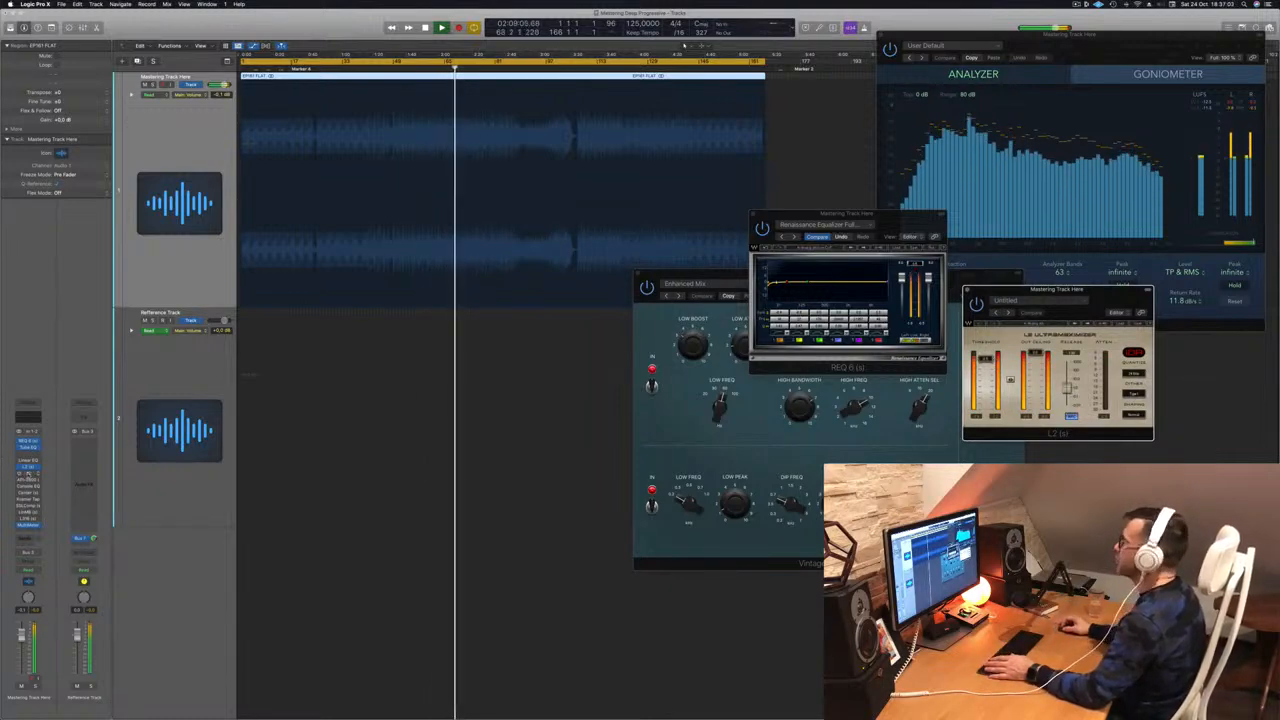
Step: Open and enable the LinMB linear phase multiband on the mastering track, restarting playback from the beginning
{"action": "left_click", "coordinate": [28, 474]}
{"action": "left_click_drag", "start_coordinate": [561, 119], "coordinate": [537, 215]}
{"action": "key", "text": "space"}
{"action": "key", "text": "space"}
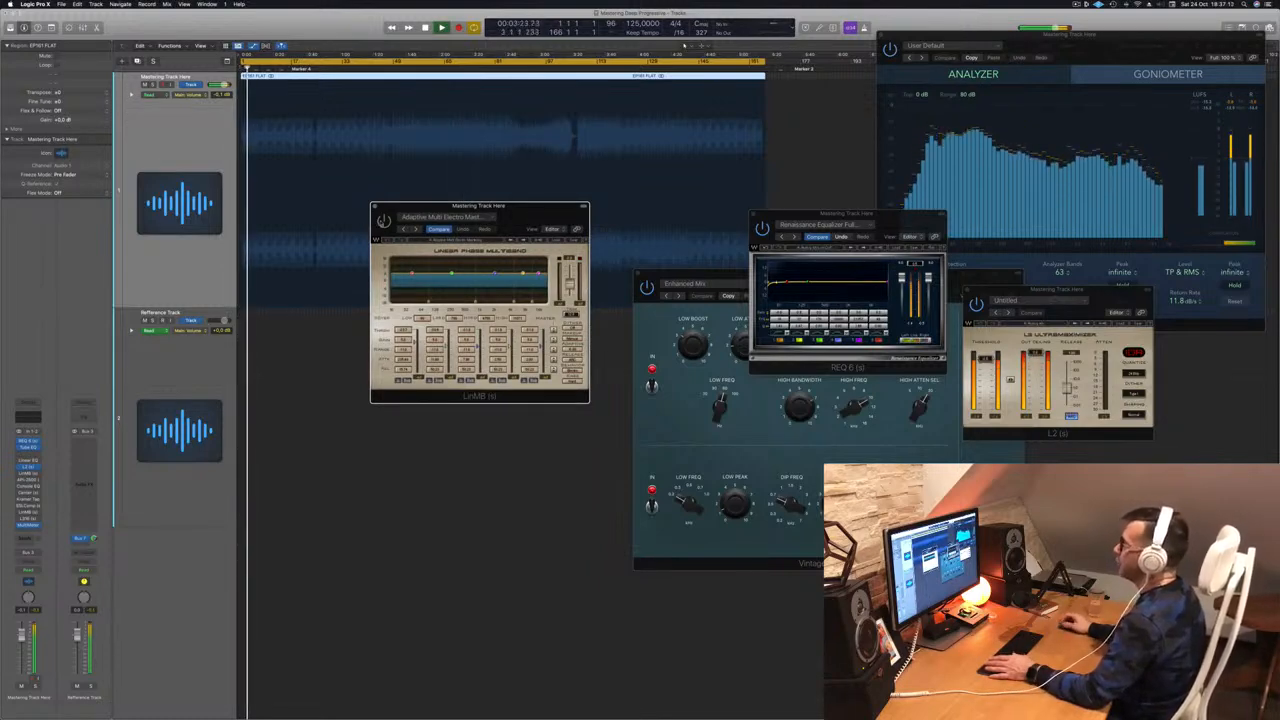
{"action": "left_click", "coordinate": [384, 221]}
{"action": "key", "text": "space"}
{"action": "key", "text": "space"}
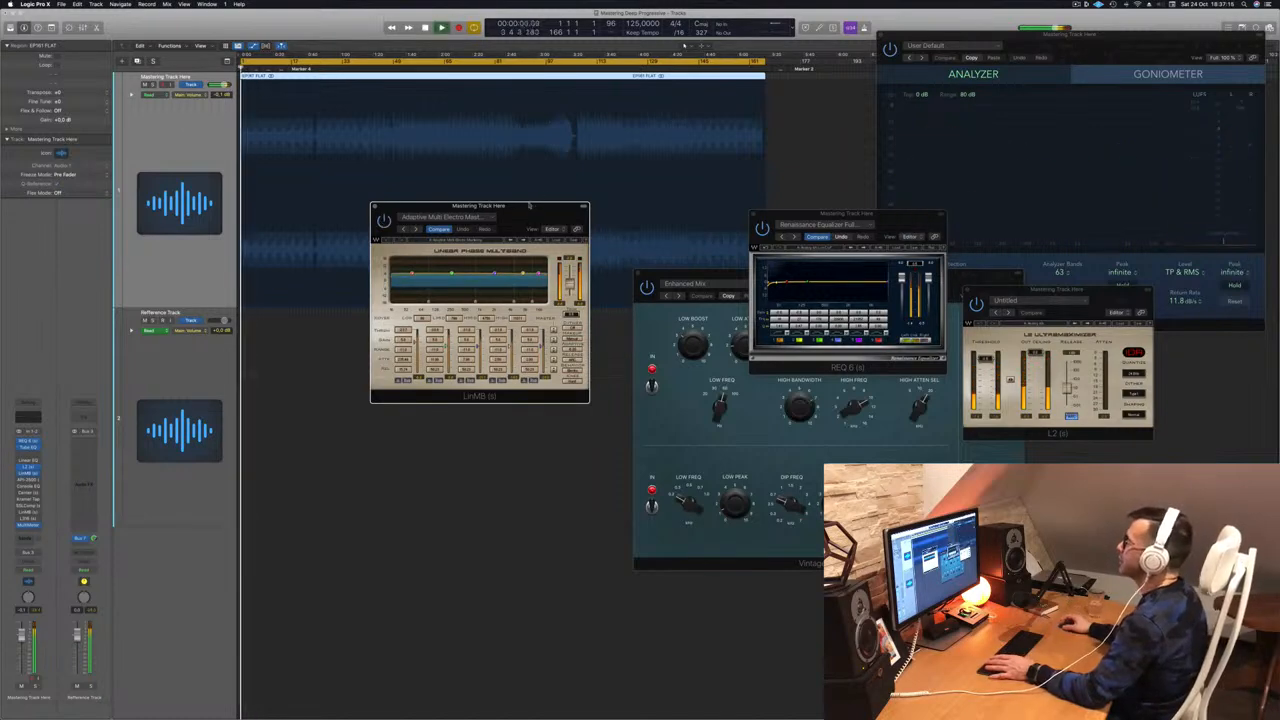
Step: Audition the LinMB multiband processing from a point before the middle of the track, keeping its window clear of the other plug-ins
{"action": "left_click_drag", "start_coordinate": [530, 205], "coordinate": [551, 206]}
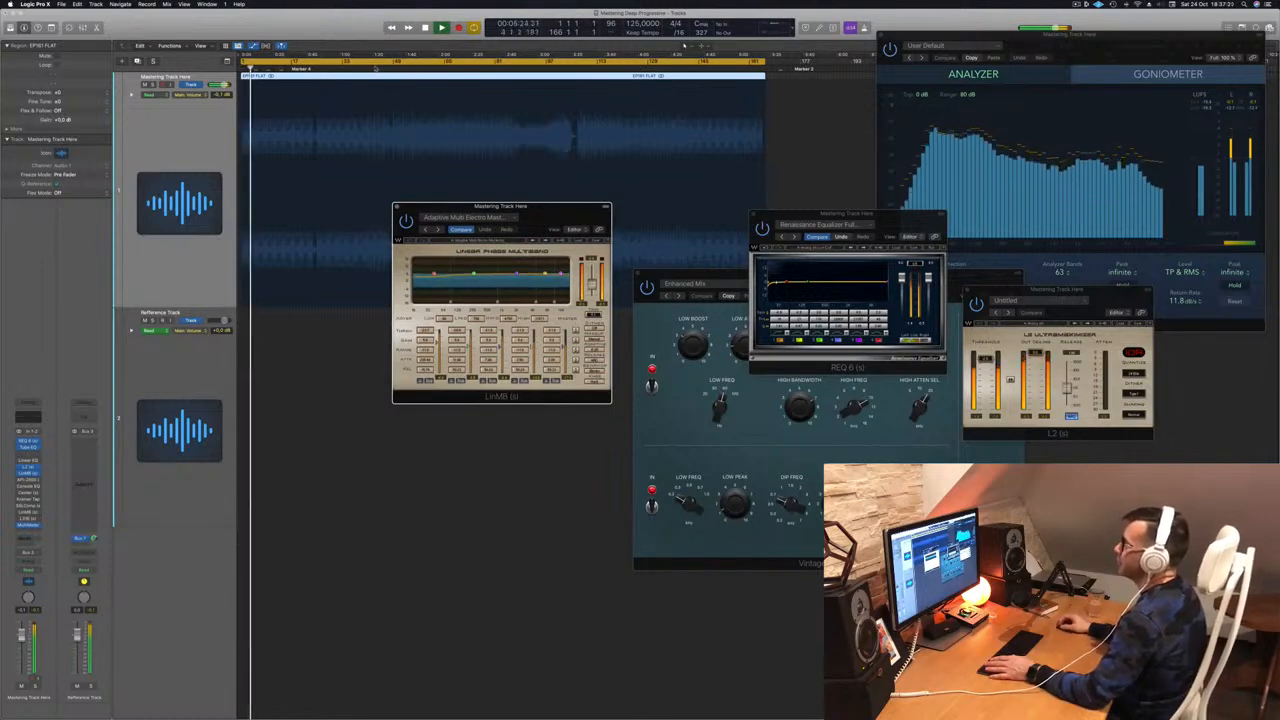
{"action": "left_click", "coordinate": [375, 67]}
{"action": "left_click_drag", "start_coordinate": [548, 222], "coordinate": [560, 214]}
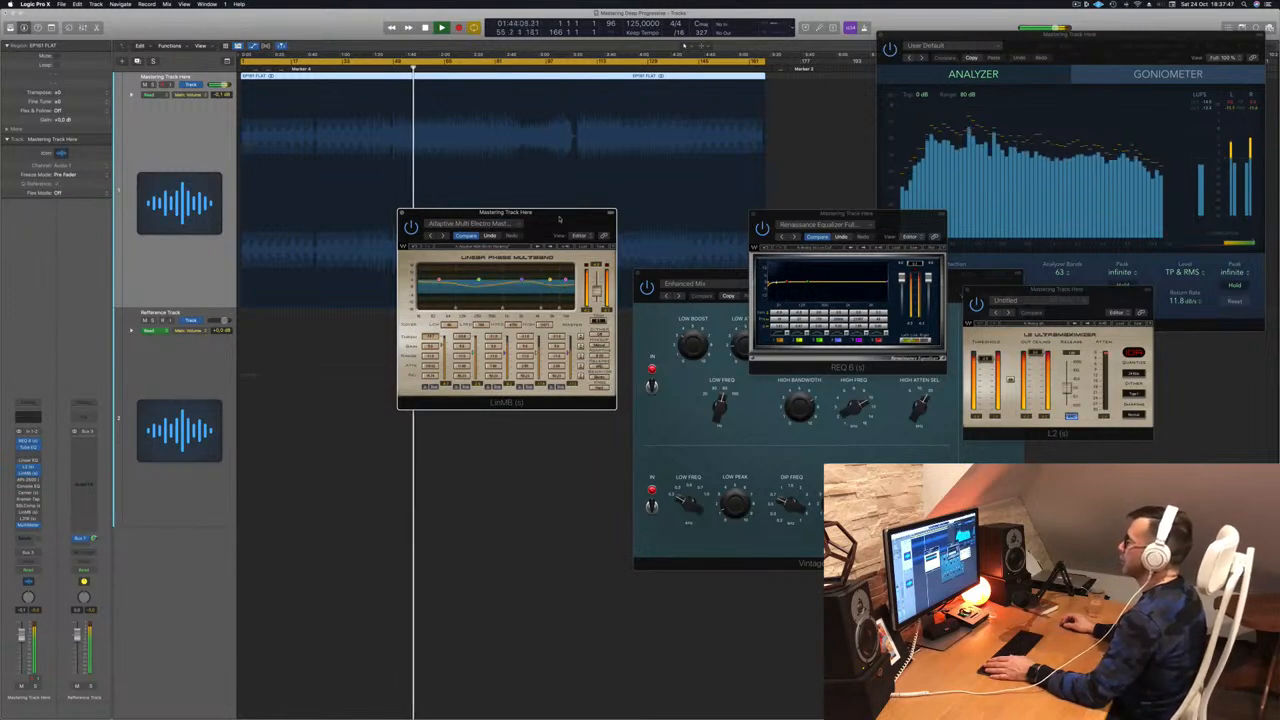
{"action": "left_click_drag", "start_coordinate": [559, 219], "coordinate": [598, 219]}
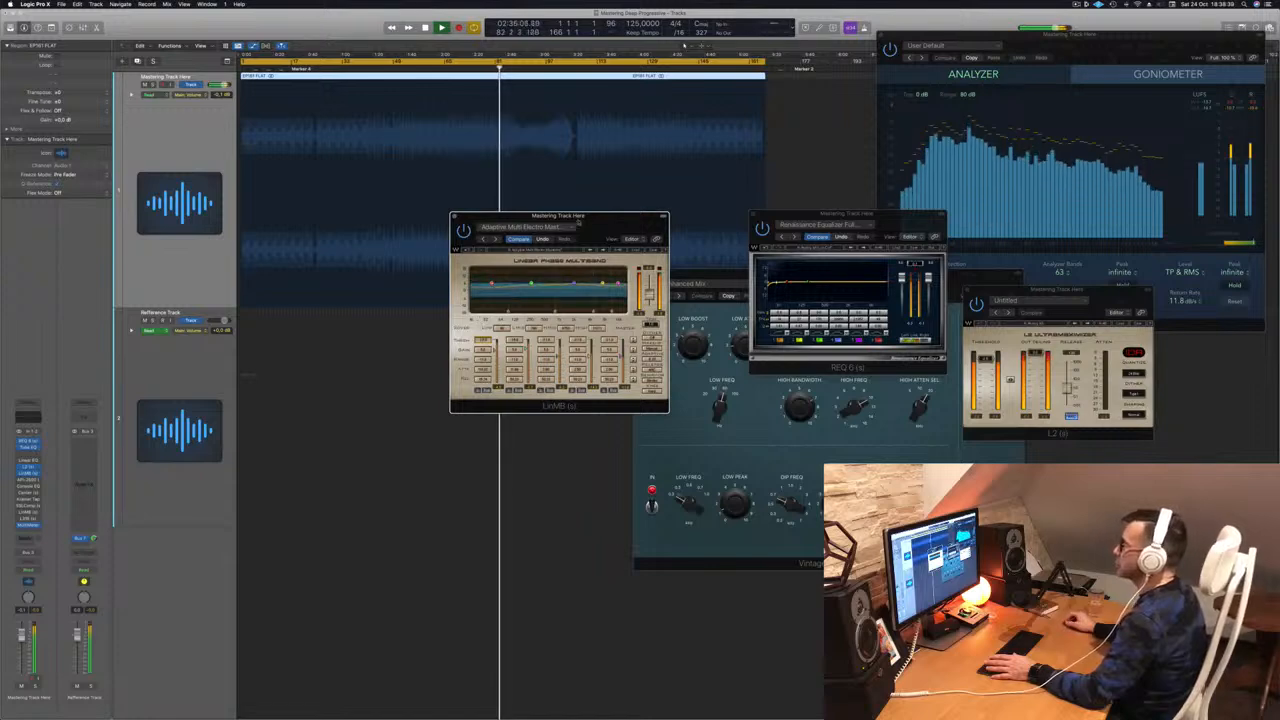
Step: Audition the LinMB multiband from the waveform dip past the track's middle, keeping its window beside the REQ 6
{"action": "left_click_drag", "start_coordinate": [600, 216], "coordinate": [595, 226]}
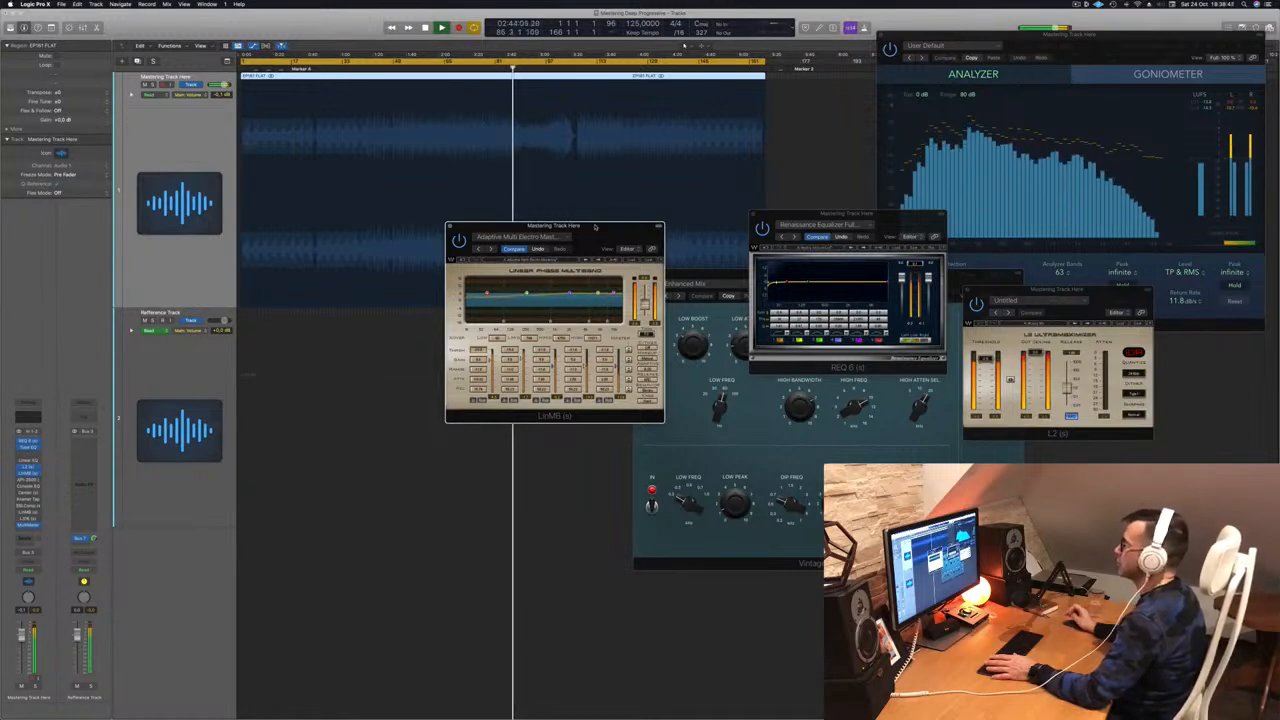
{"action": "left_click_drag", "start_coordinate": [595, 228], "coordinate": [686, 252]}
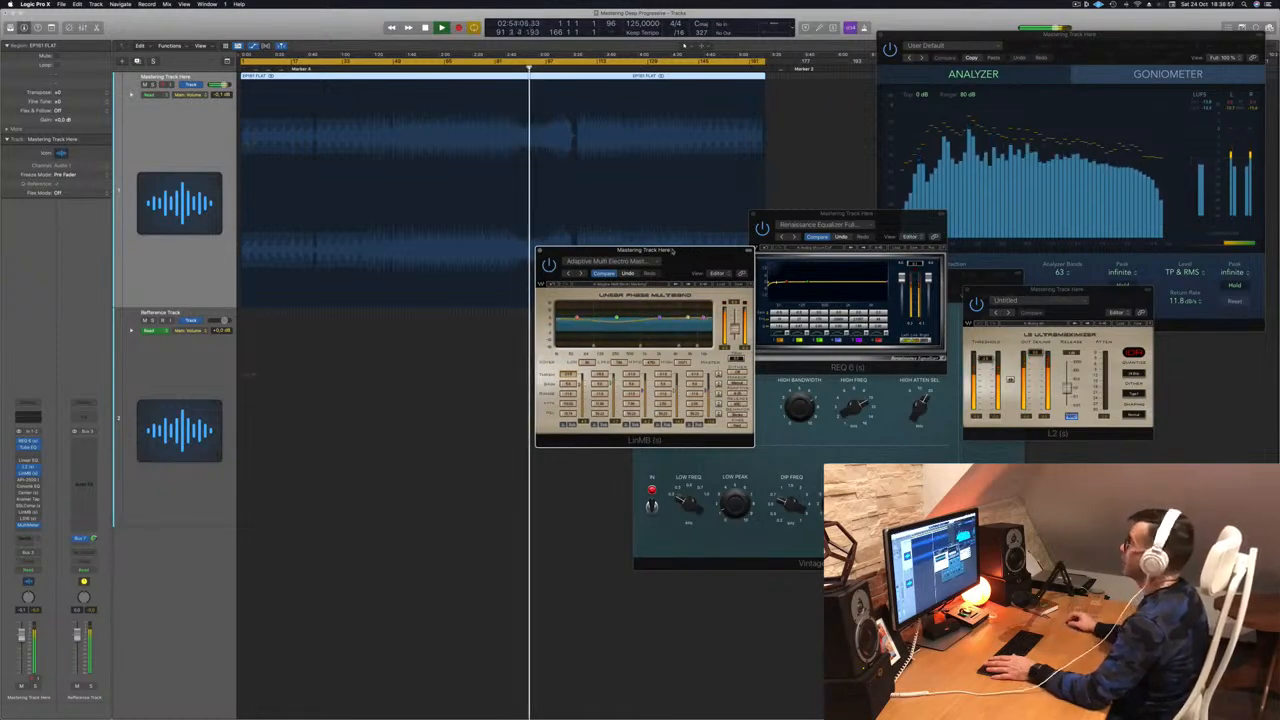
{"action": "left_click_drag", "start_coordinate": [674, 250], "coordinate": [721, 220]}
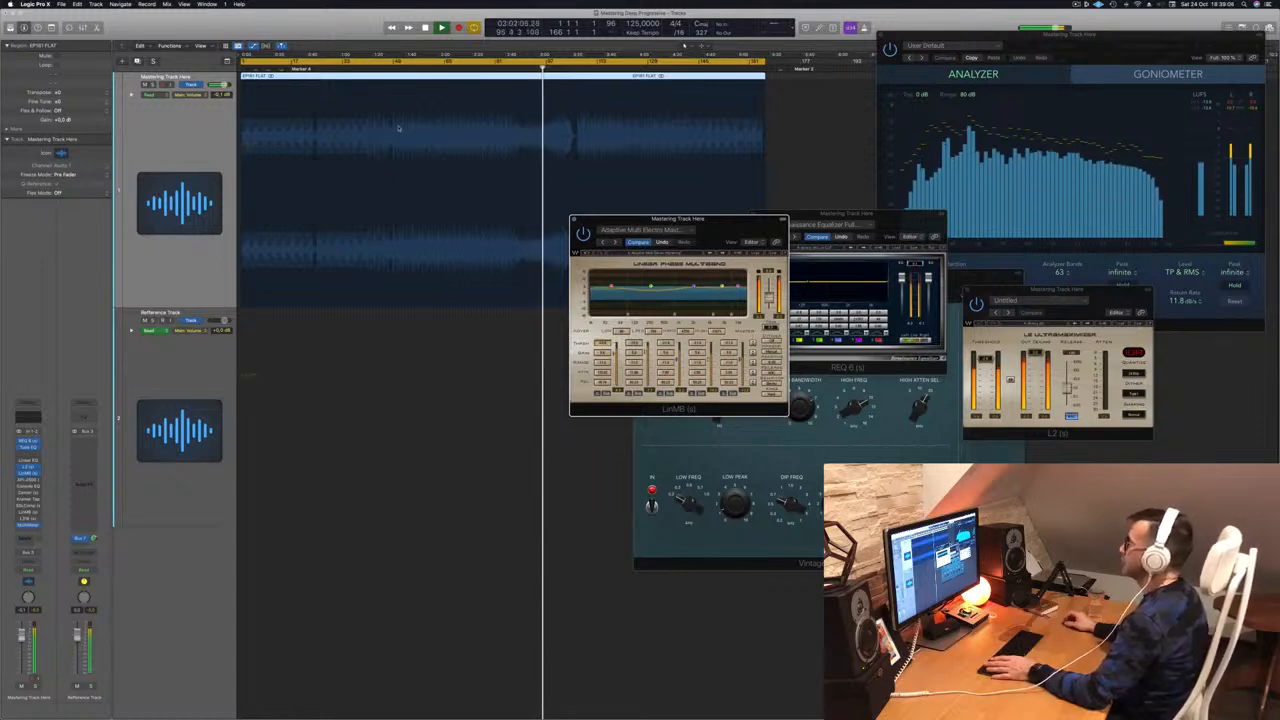
{"action": "left_click", "coordinate": [574, 69]}
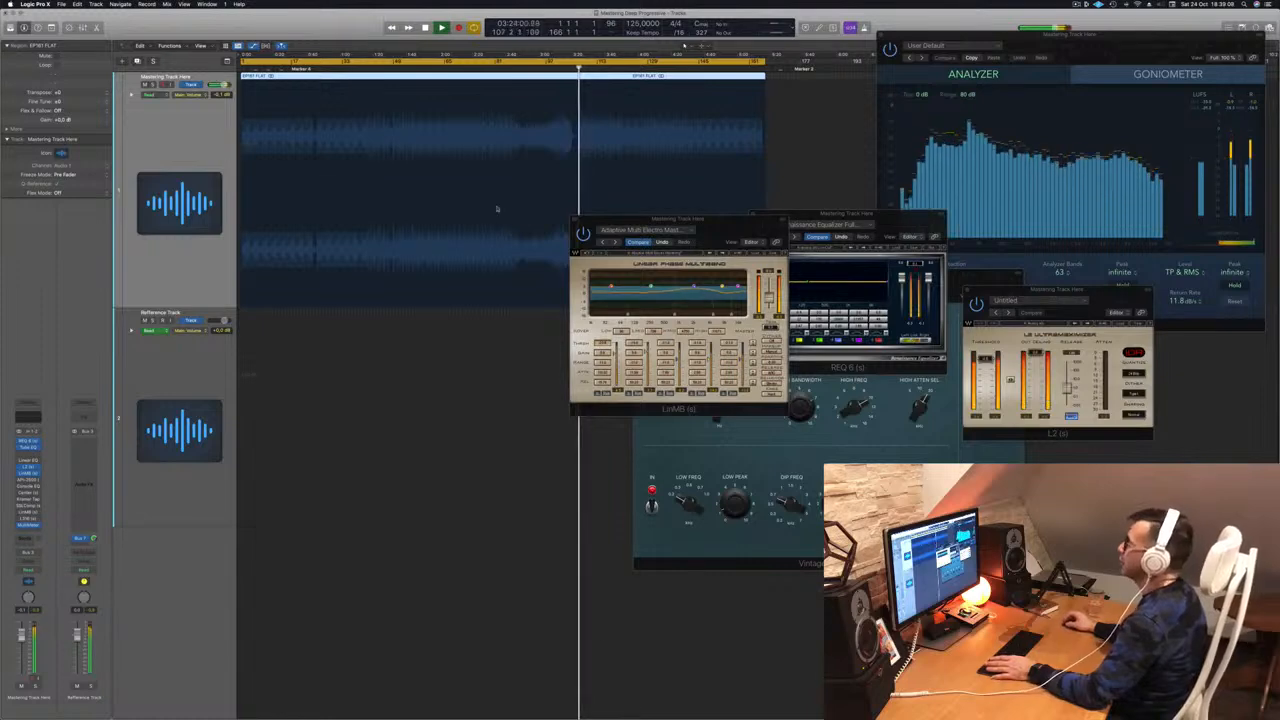
{"action": "left_click_drag", "start_coordinate": [713, 217], "coordinate": [693, 260]}
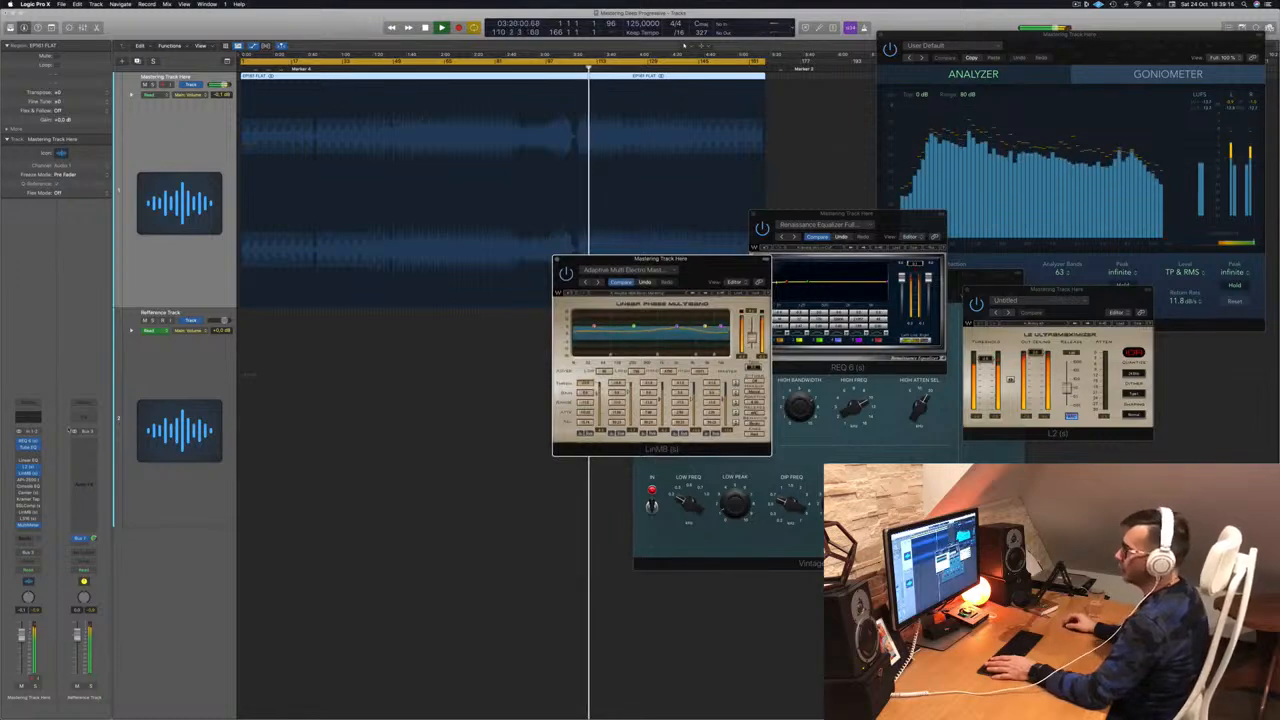
Step: Enable the API-2500 compressor and fine-tune its threshold, closing it and placing the LinMB window over the L2
{"action": "left_click", "coordinate": [30, 480]}
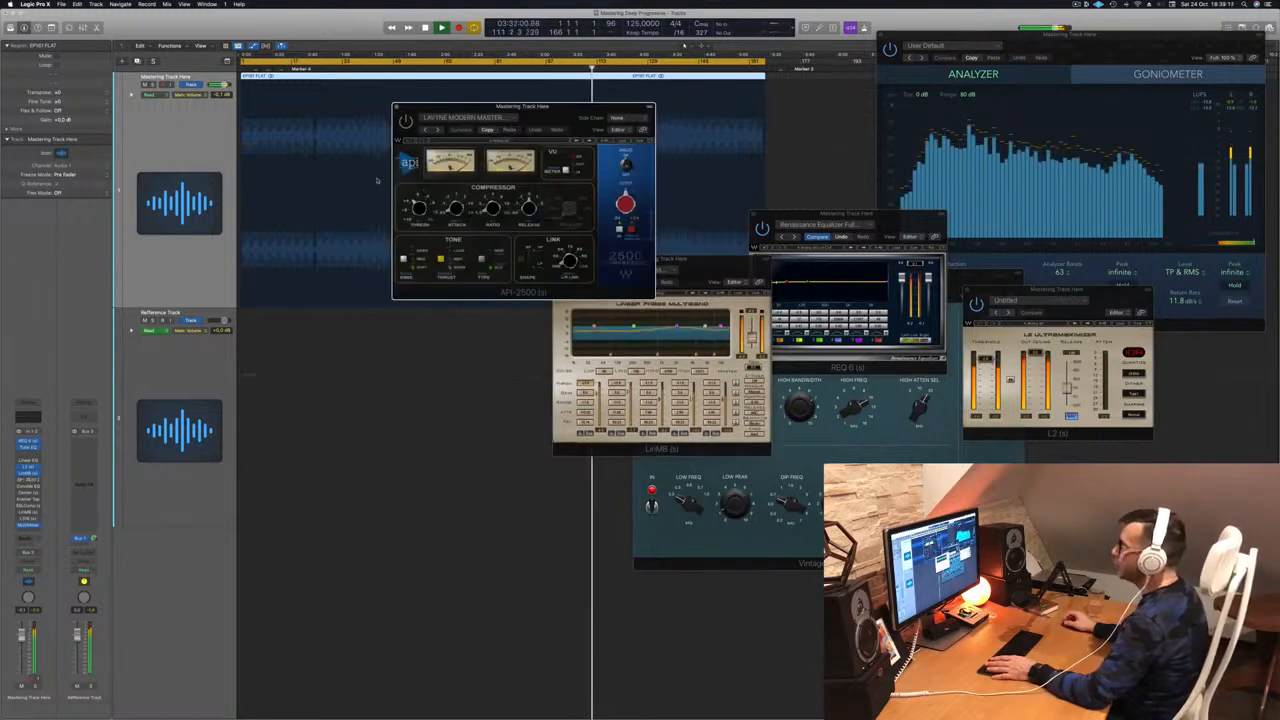
{"action": "left_click_drag", "start_coordinate": [548, 130], "coordinate": [498, 158]}
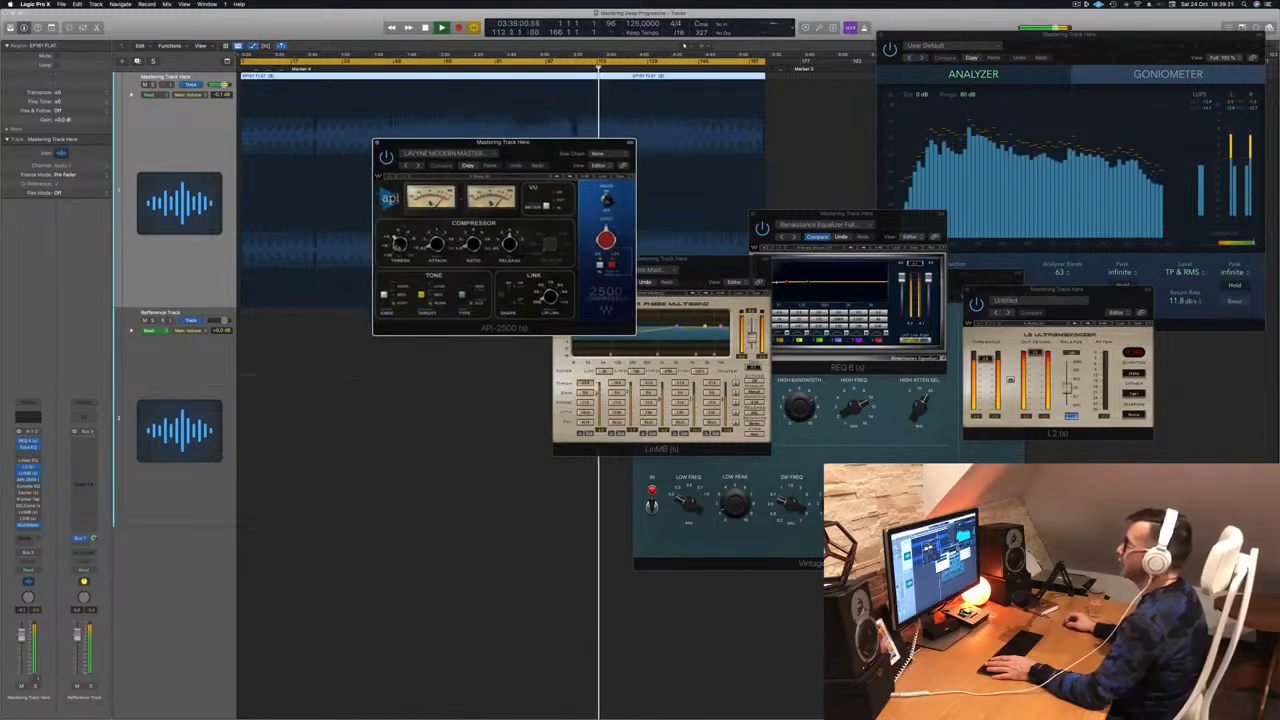
{"action": "left_click_drag", "start_coordinate": [398, 244], "coordinate": [398, 246]}
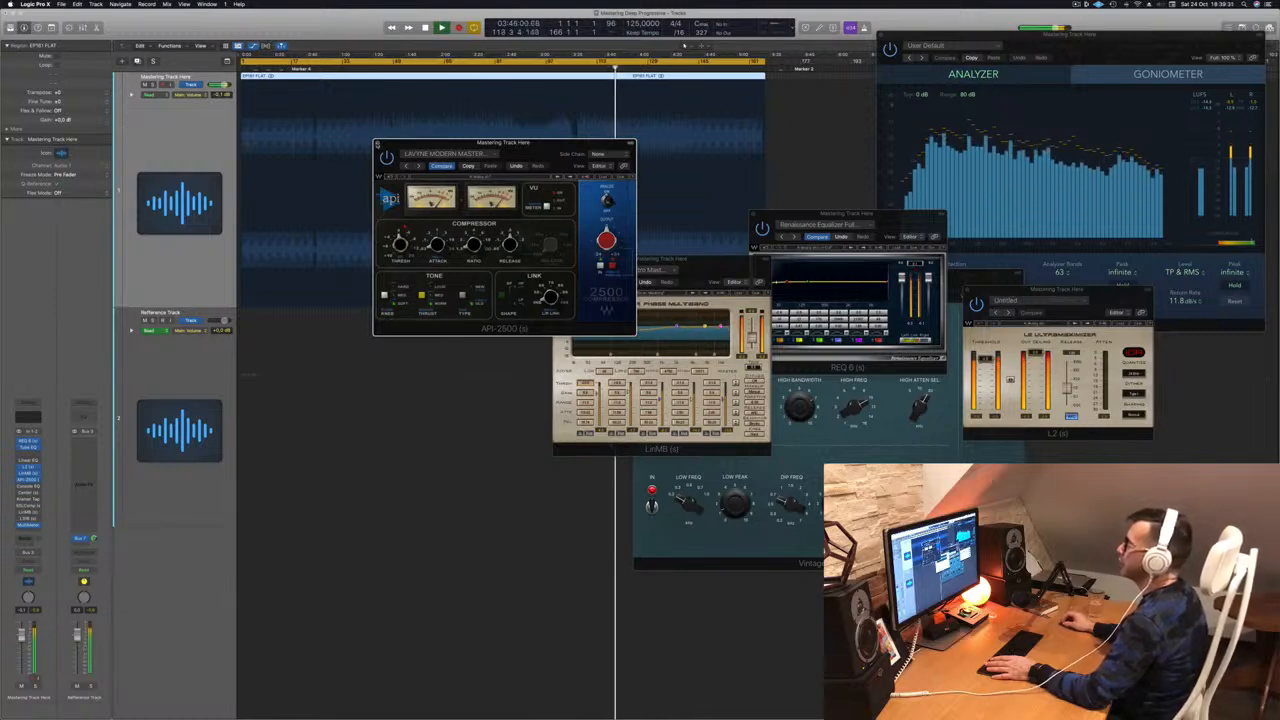
{"action": "left_click", "coordinate": [377, 144]}
{"action": "left_click_drag", "start_coordinate": [709, 261], "coordinate": [1120, 247]}
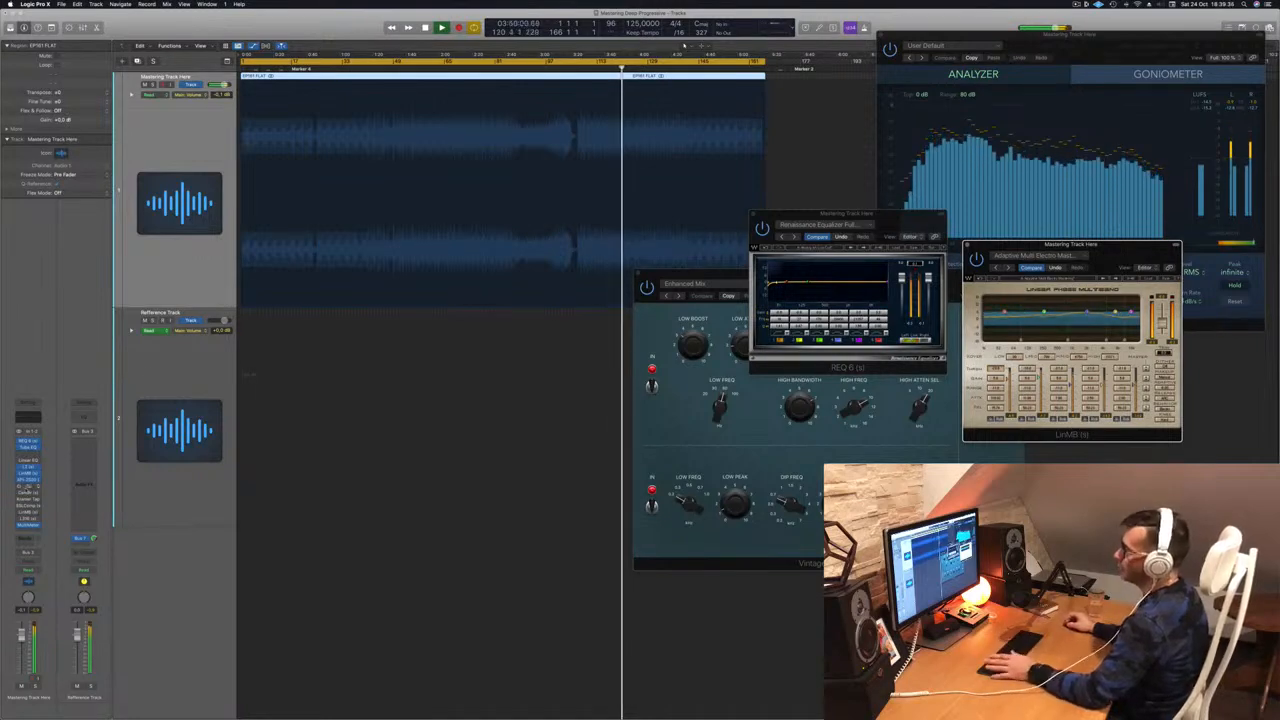
Step: Open the Vintage Console EQ on the mastering track, audition it from an earlier point in the song, and close its window
{"action": "left_click", "coordinate": [28, 487]}
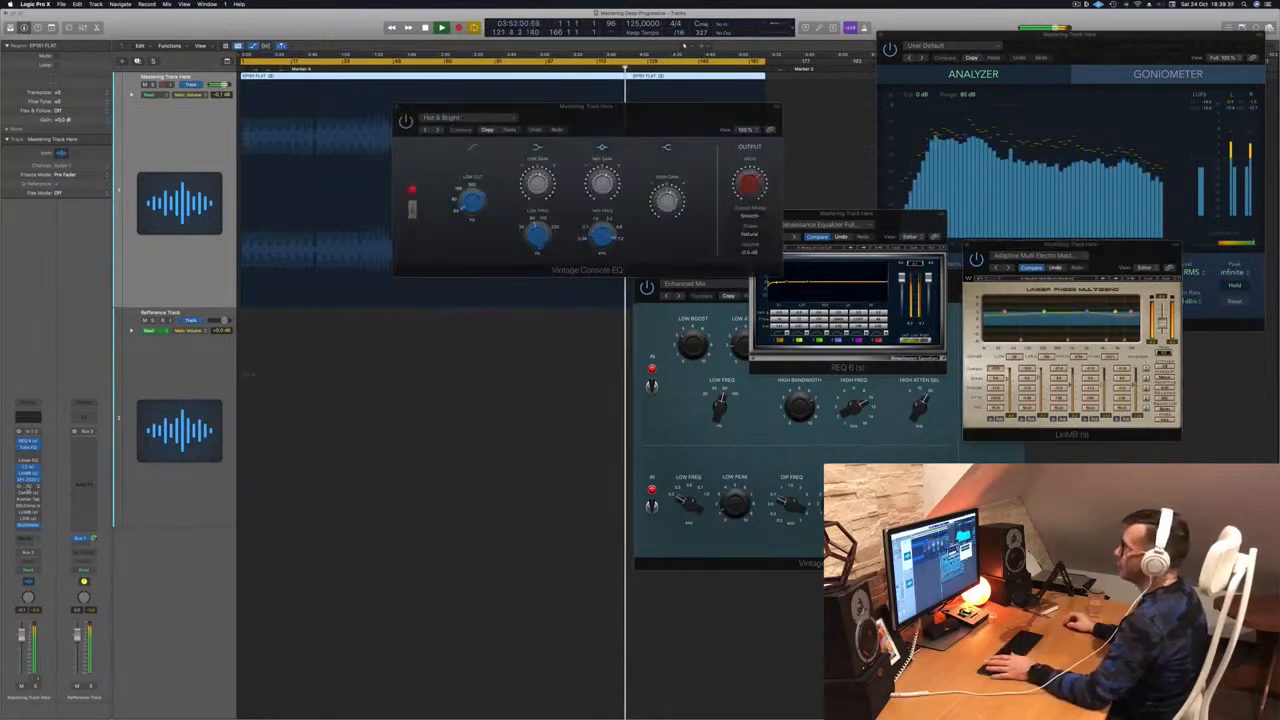
{"action": "left_click_drag", "start_coordinate": [405, 118], "coordinate": [279, 155]}
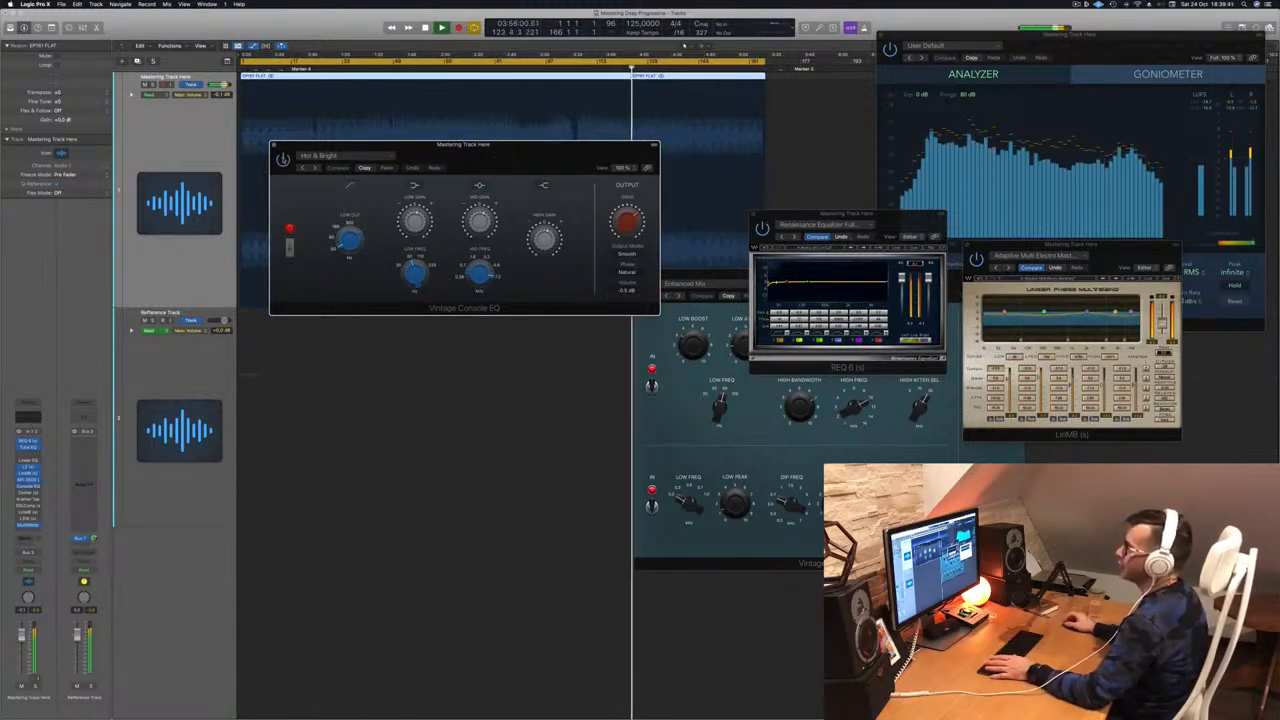
{"action": "left_click", "coordinate": [444, 68]}
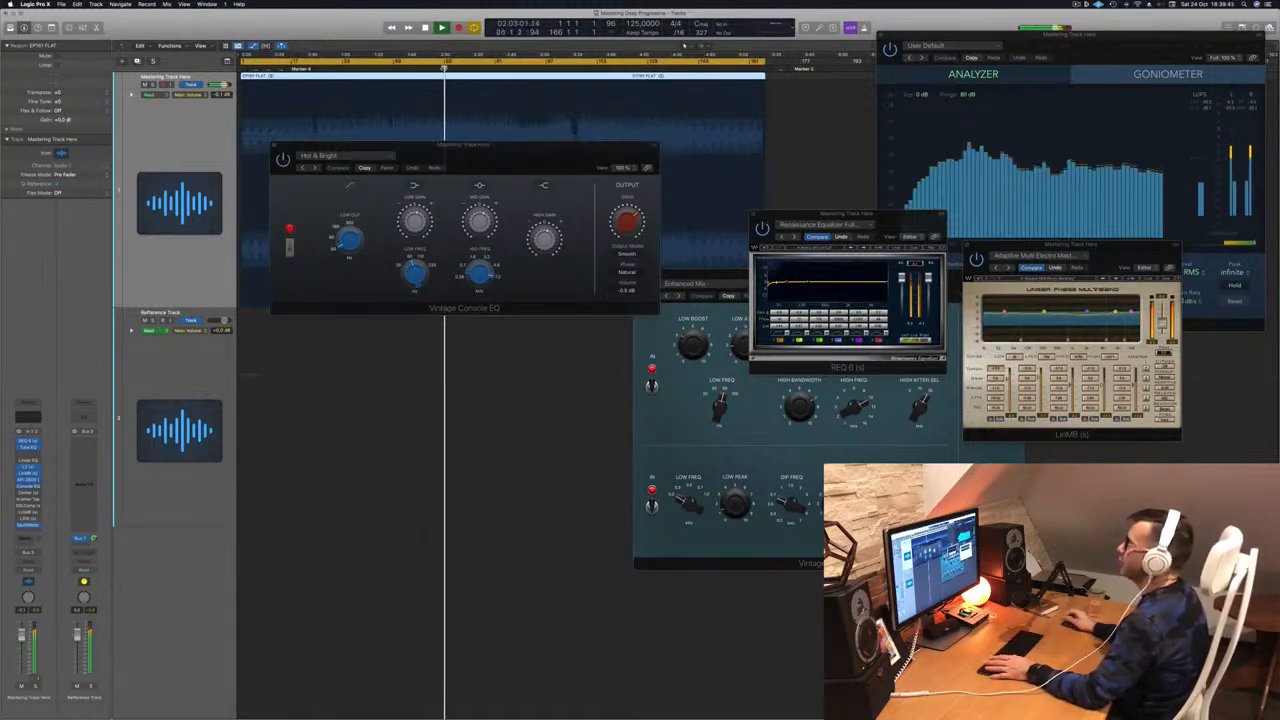
{"action": "left_click_drag", "start_coordinate": [519, 154], "coordinate": [616, 311]}
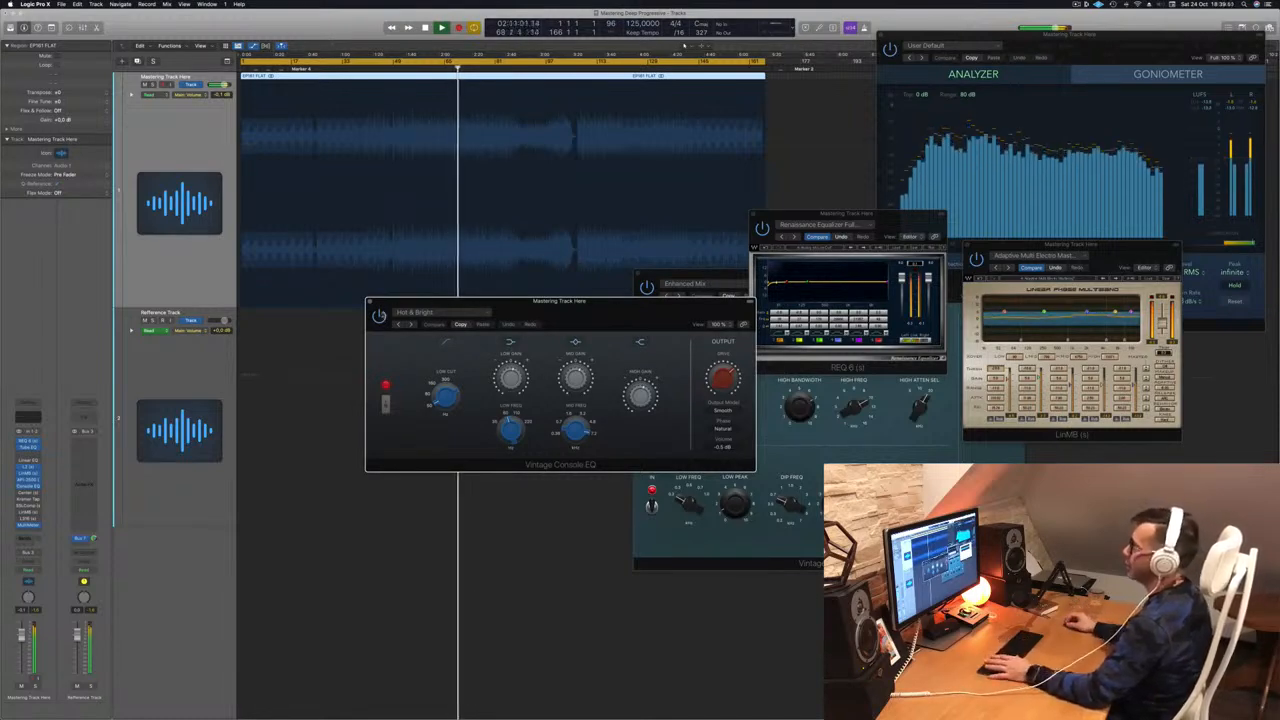
{"action": "left_click", "coordinate": [369, 302]}
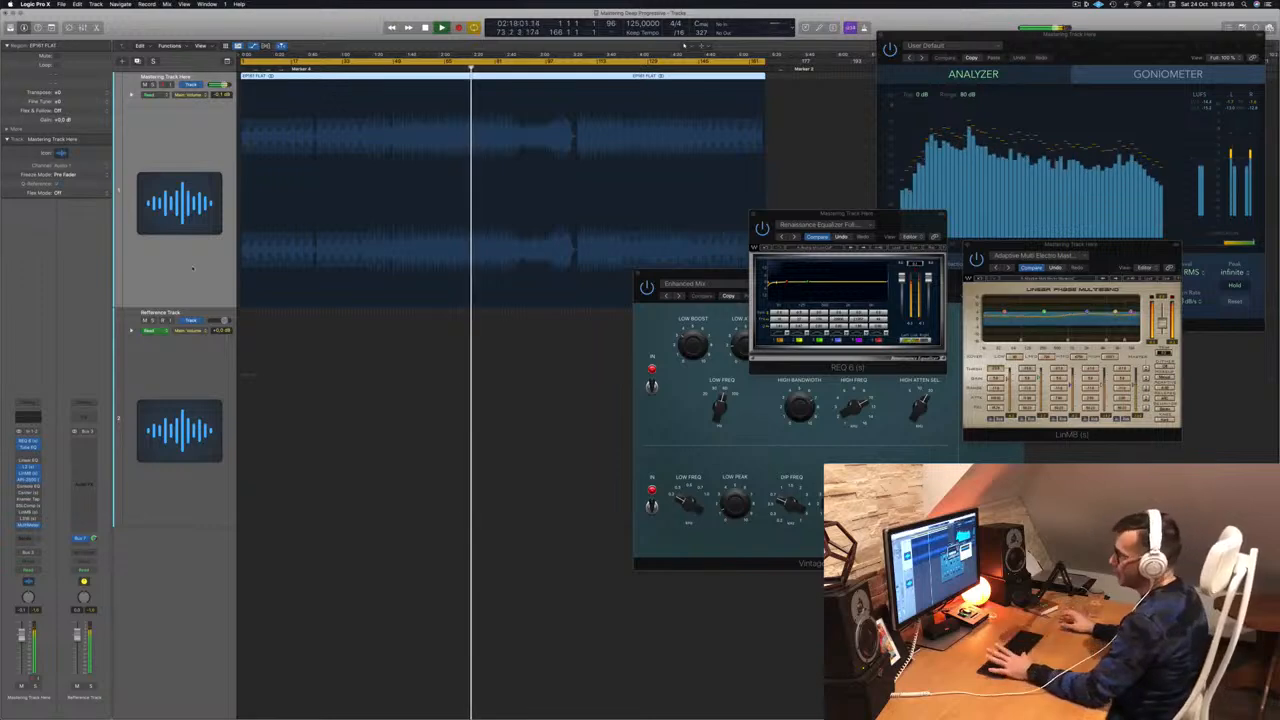
Step: Open and enable the Center plug-in on the mastering track, audition it with playback restarted, and close its window
{"action": "left_click", "coordinate": [28, 493]}
{"action": "left_click_drag", "start_coordinate": [508, 113], "coordinate": [579, 204]}
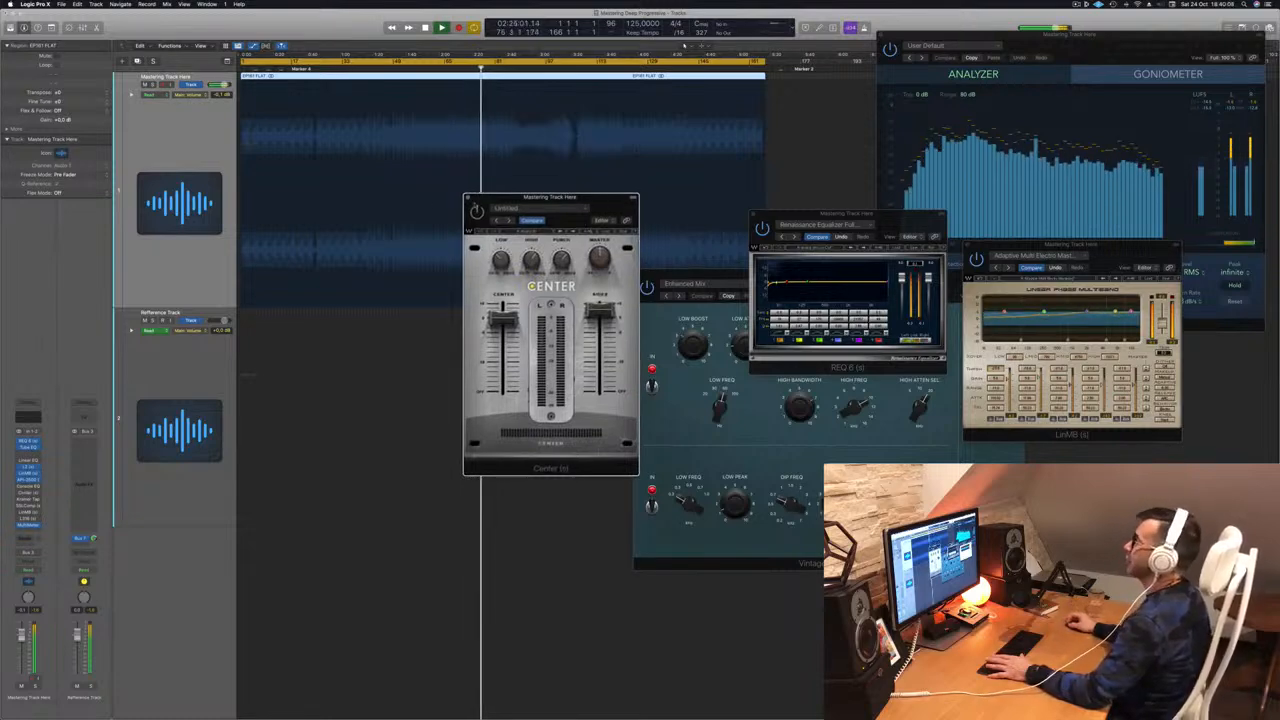
{"action": "left_click", "coordinate": [477, 211]}
{"action": "key", "text": "Return"}
{"action": "mouse_move", "coordinate": [601, 203]}
{"action": "left_mouse_down"}
{"action": "mouse_move", "coordinate": [625, 195]}
{"action": "mouse_move", "coordinate": [596, 195]}
{"action": "left_mouse_up"}
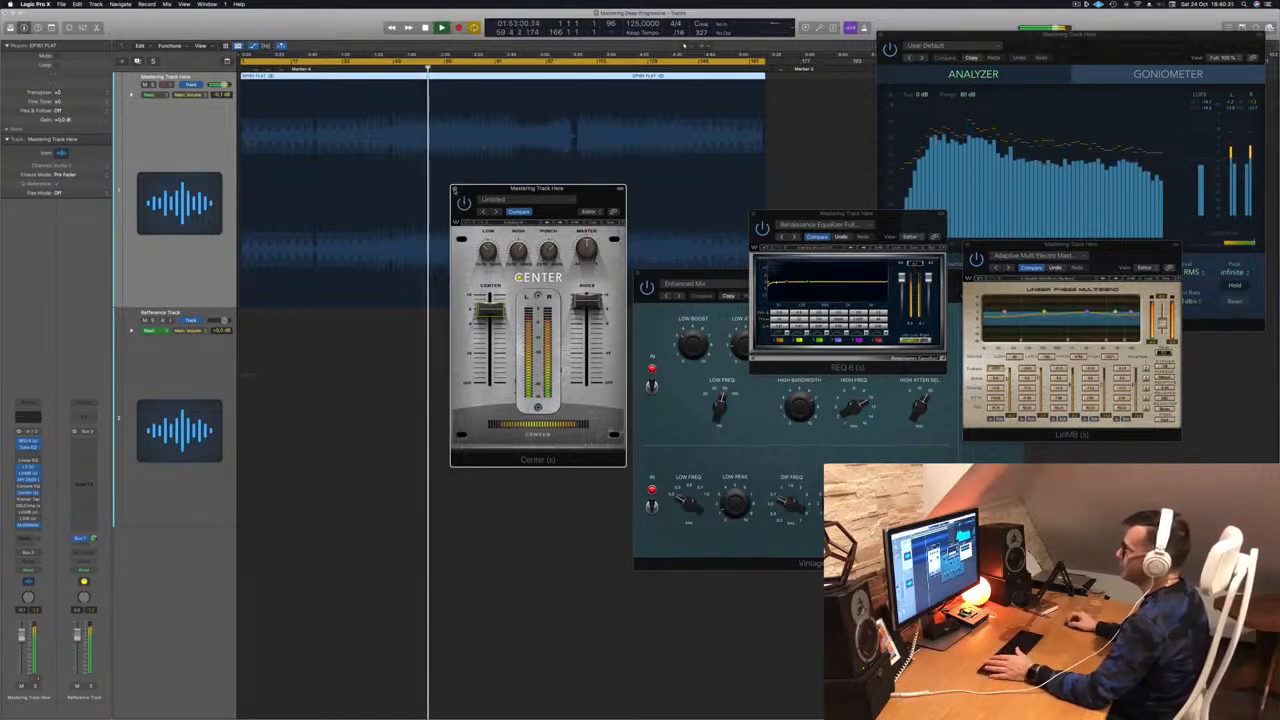
{"action": "left_click", "coordinate": [453, 190]}
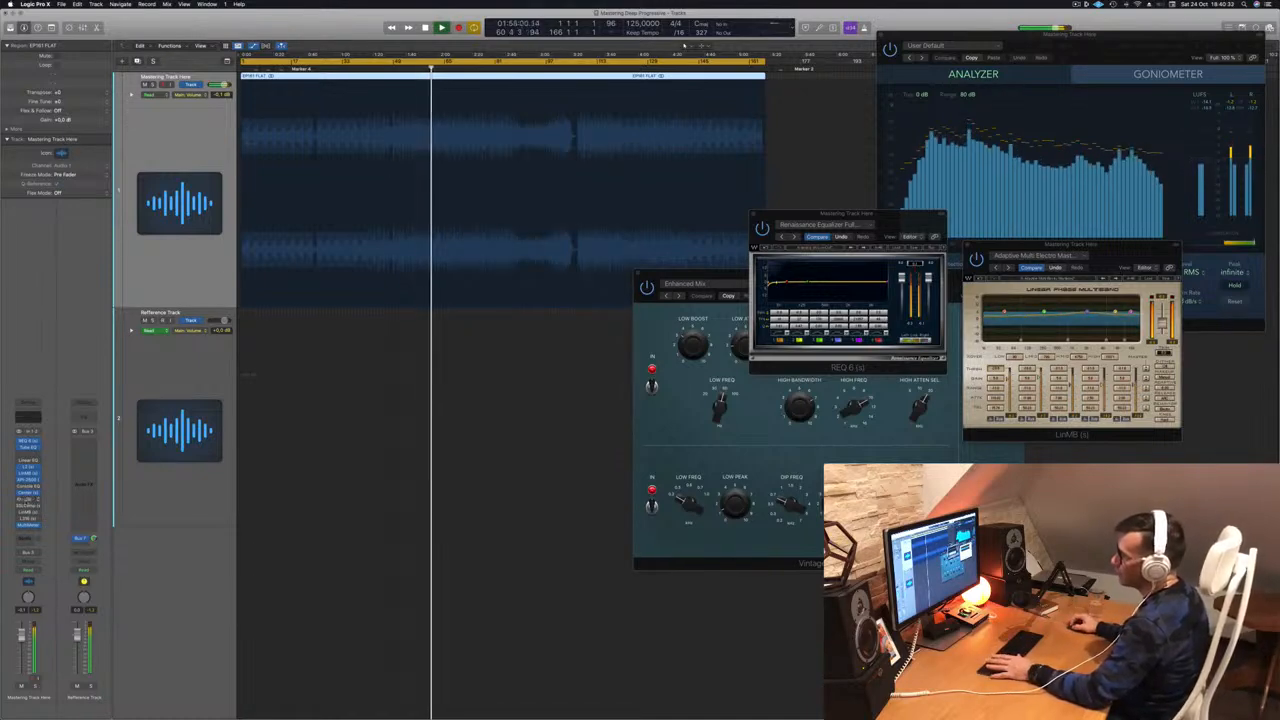
Step: Check the Kramer Tape insert briefly, and open and enable the SSLComp in front of the REQ 6
{"action": "left_click", "coordinate": [29, 500]}
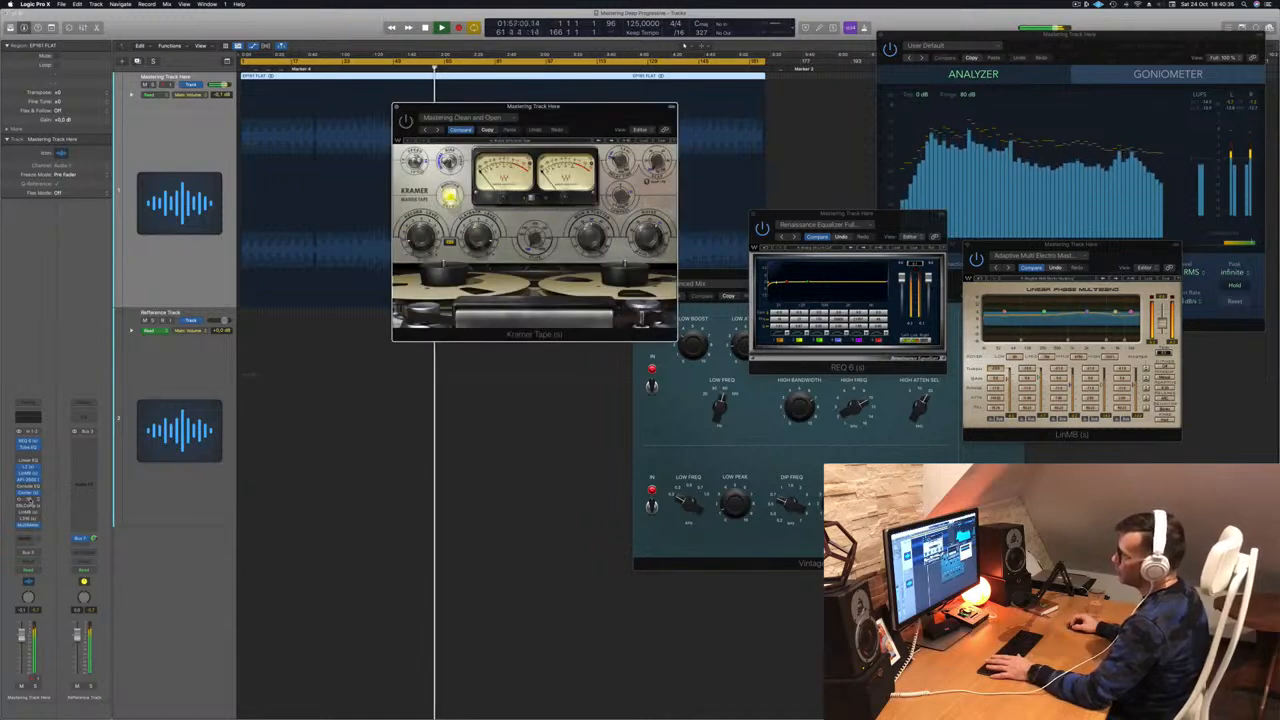
{"action": "left_click", "coordinate": [29, 500]}
{"action": "left_click", "coordinate": [29, 507]}
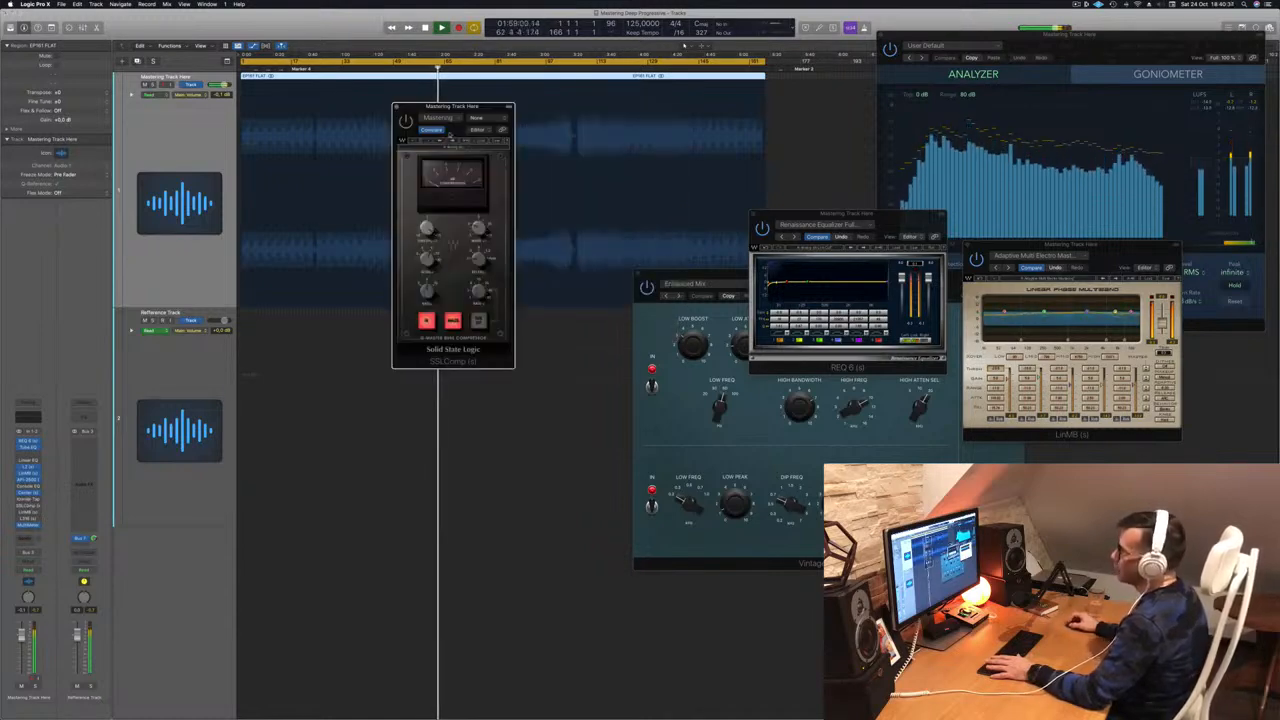
{"action": "left_click_drag", "start_coordinate": [478, 107], "coordinate": [786, 169]}
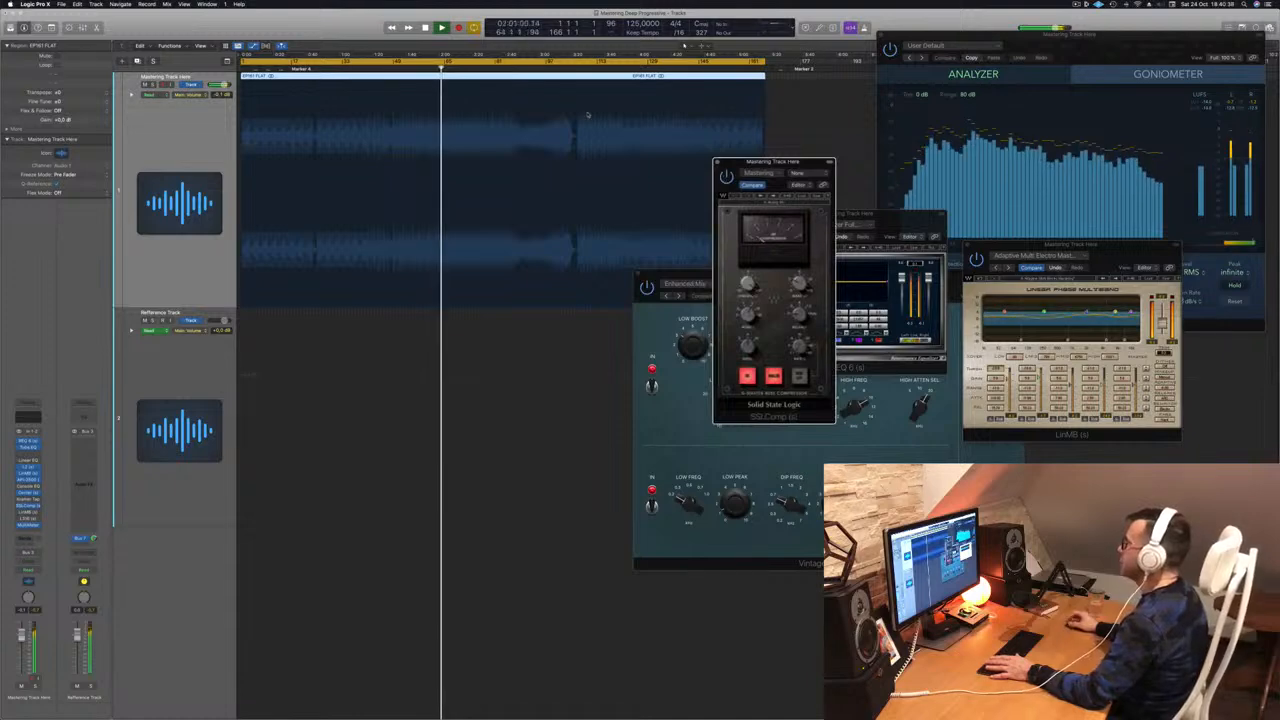
Step: Audition the SSLComp from an earlier point in the track with its window clear of the REQ 6, and close it
{"action": "left_click", "coordinate": [404, 70]}
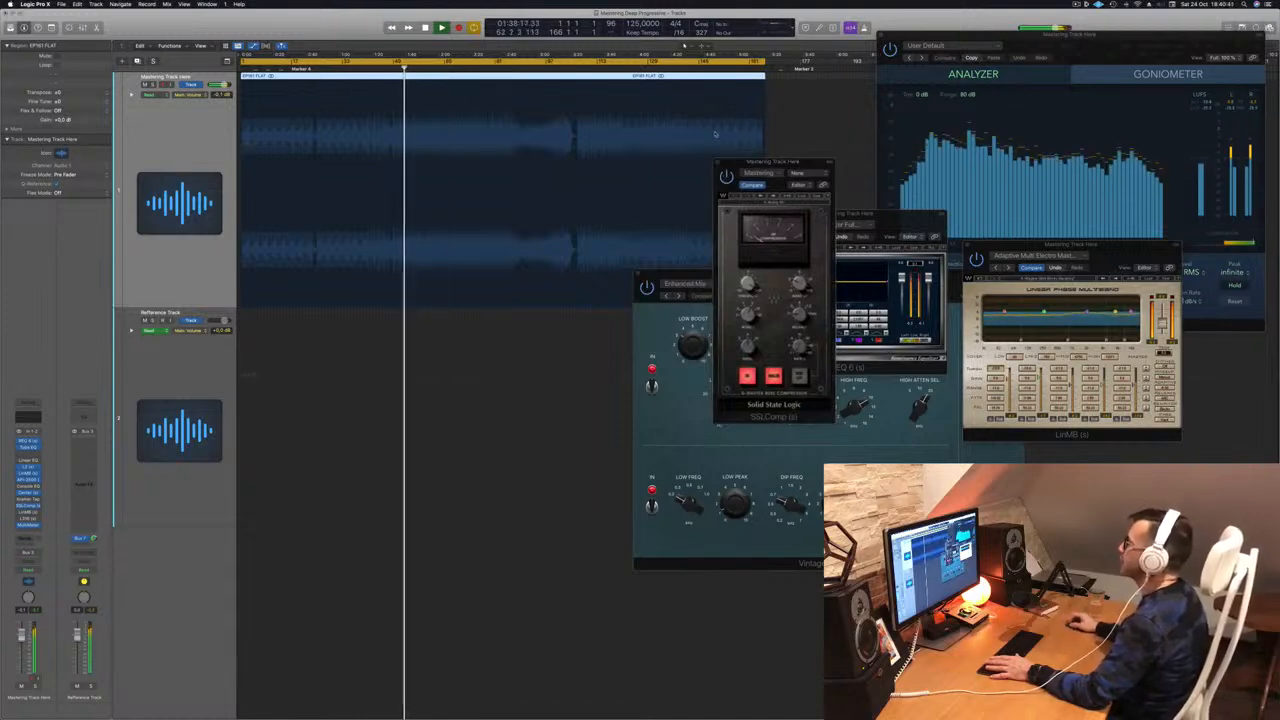
{"action": "left_click_drag", "start_coordinate": [797, 163], "coordinate": [663, 161]}
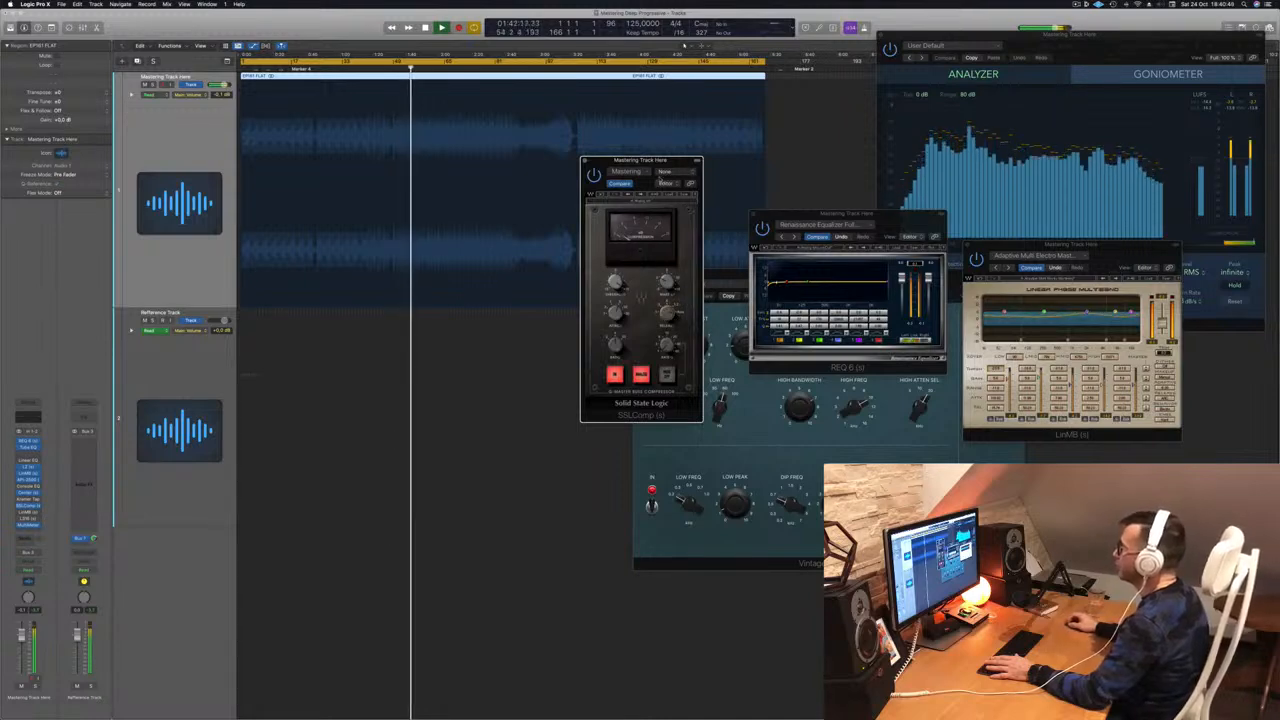
{"action": "left_click_drag", "start_coordinate": [655, 161], "coordinate": [645, 161]}
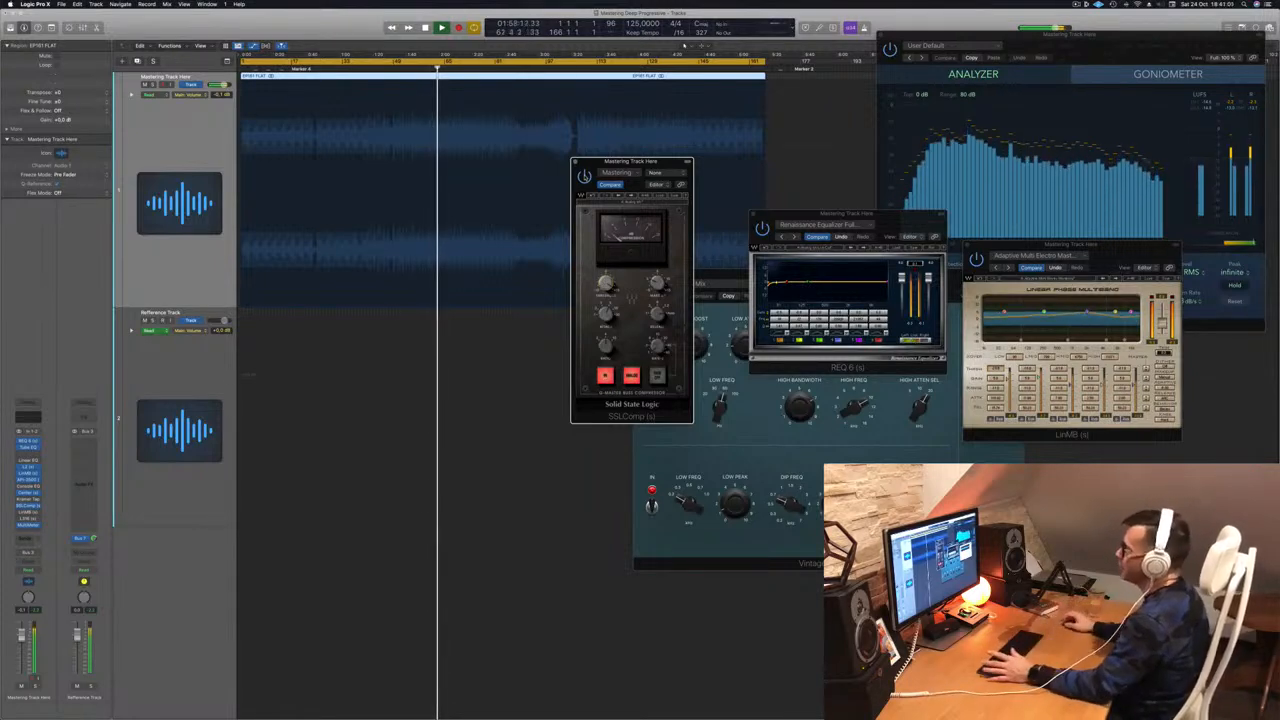
{"action": "left_click_drag", "start_coordinate": [602, 162], "coordinate": [534, 161]}
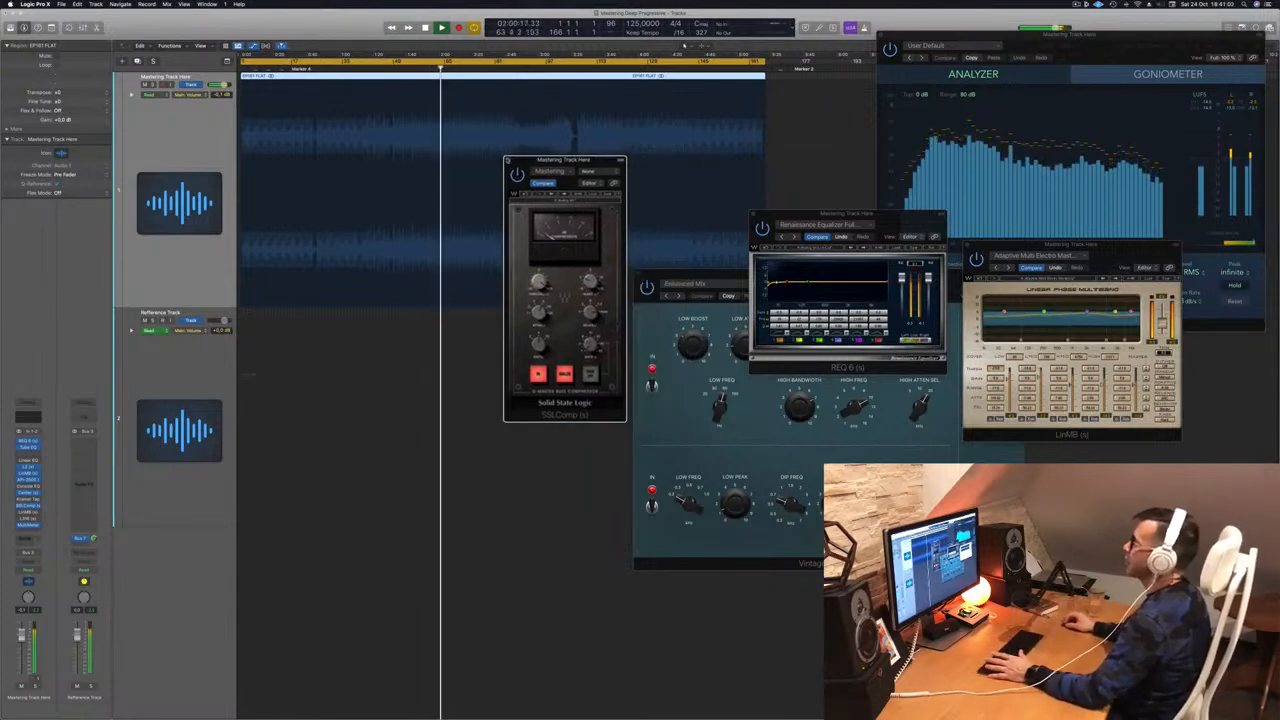
{"action": "left_click", "coordinate": [508, 160]}
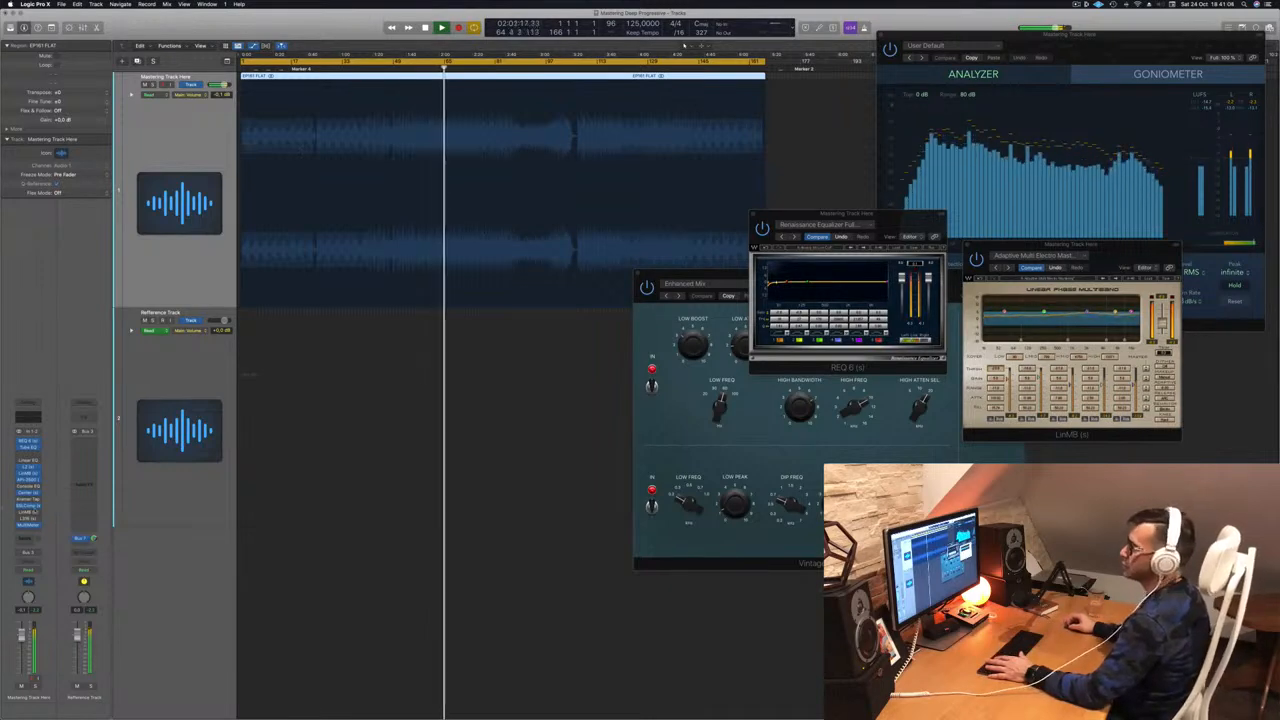
Step: Open and enable the second LinMB with the Multi Opto Mastering preset, replaying the section before the waveform dip to audition it
{"action": "left_click", "coordinate": [29, 513]}
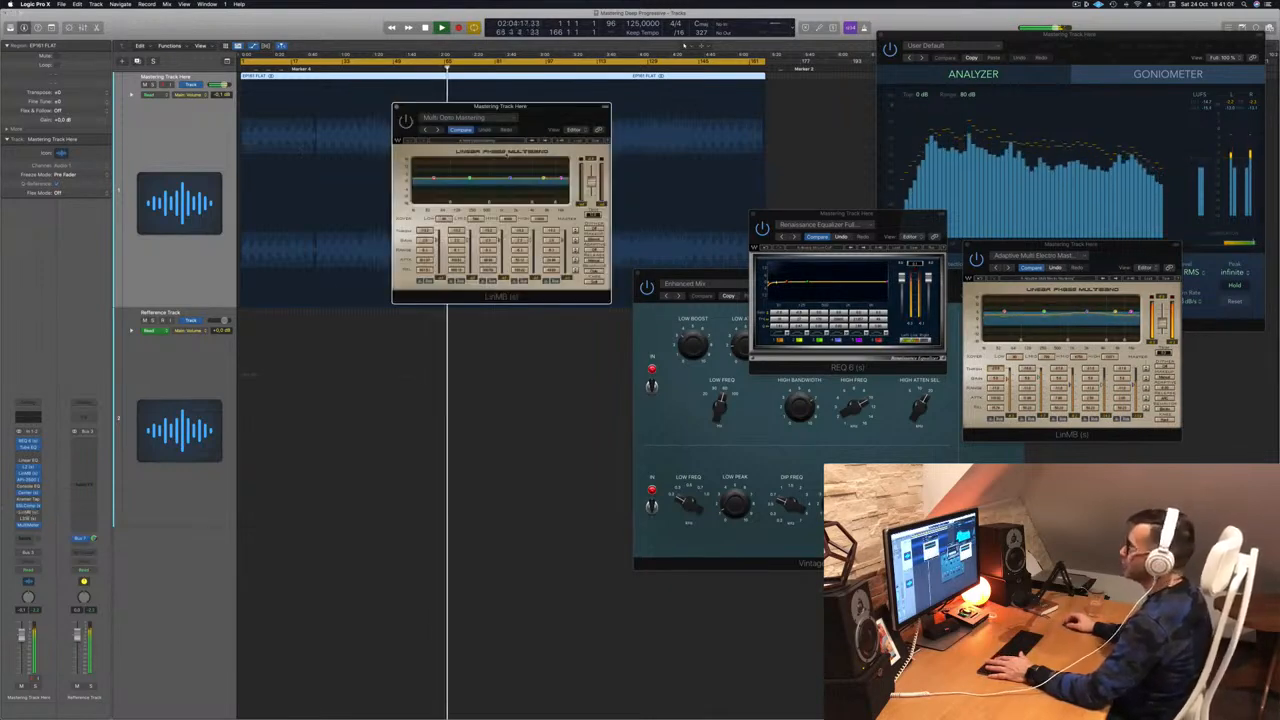
{"action": "left_click_drag", "start_coordinate": [543, 120], "coordinate": [541, 226]}
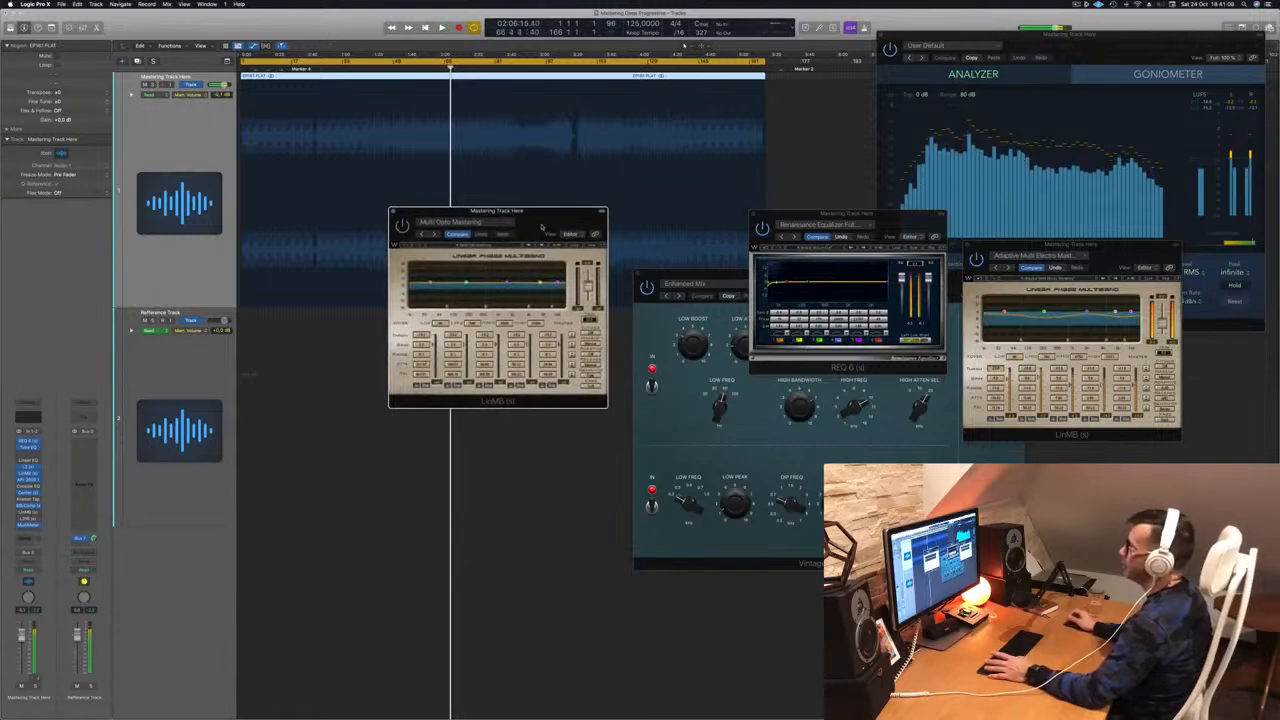
{"action": "key", "text": "Return"}
{"action": "left_click", "coordinate": [498, 69]}
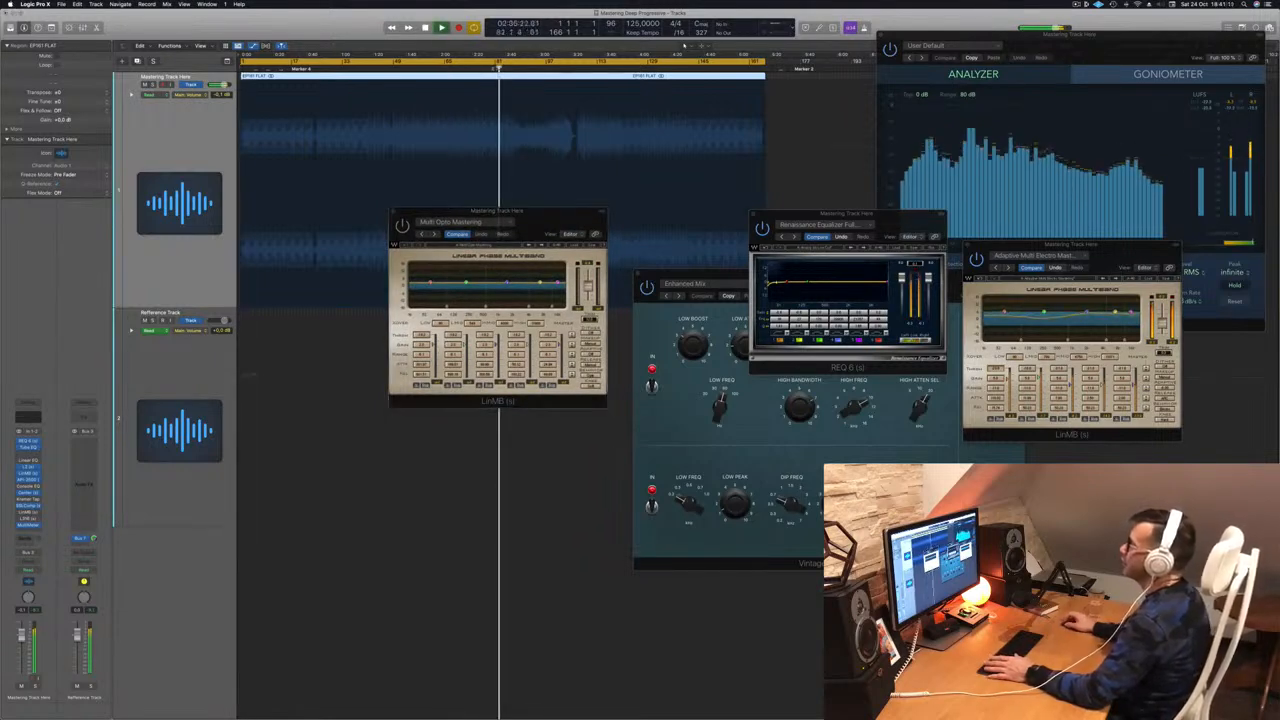
{"action": "left_click", "coordinate": [476, 69]}
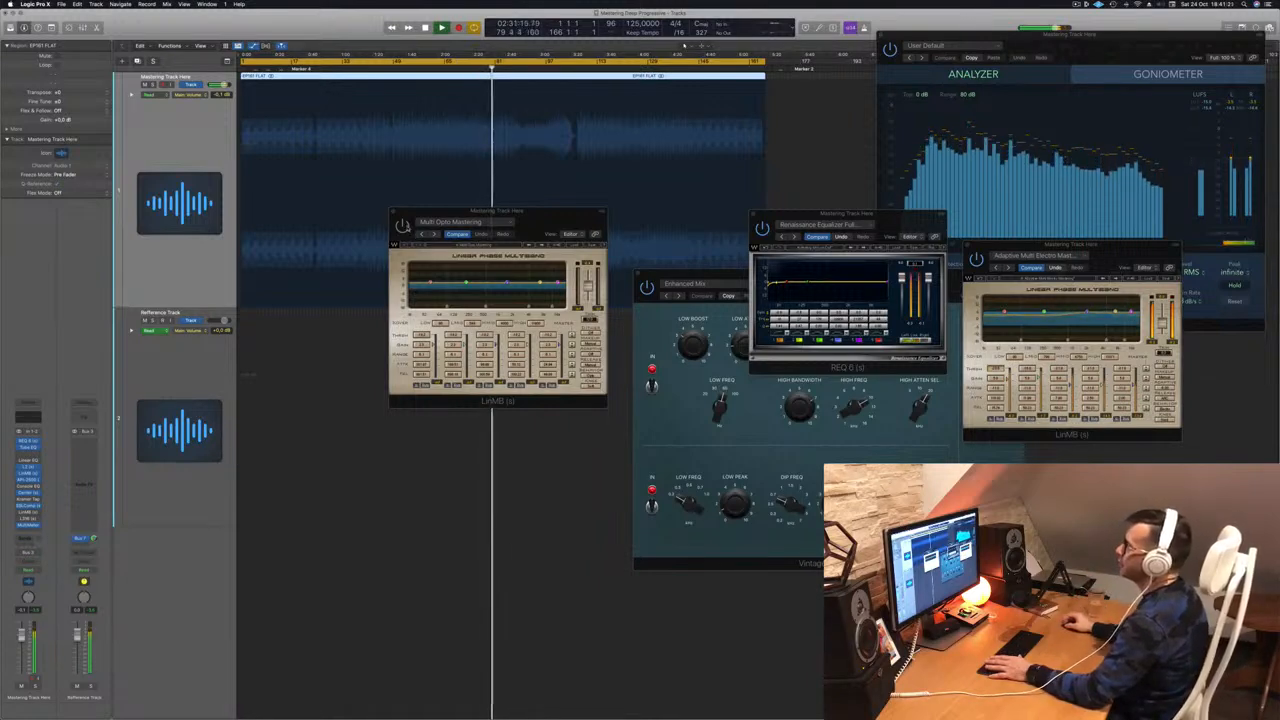
{"action": "left_click", "coordinate": [462, 212]}
{"action": "left_click", "coordinate": [463, 68]}
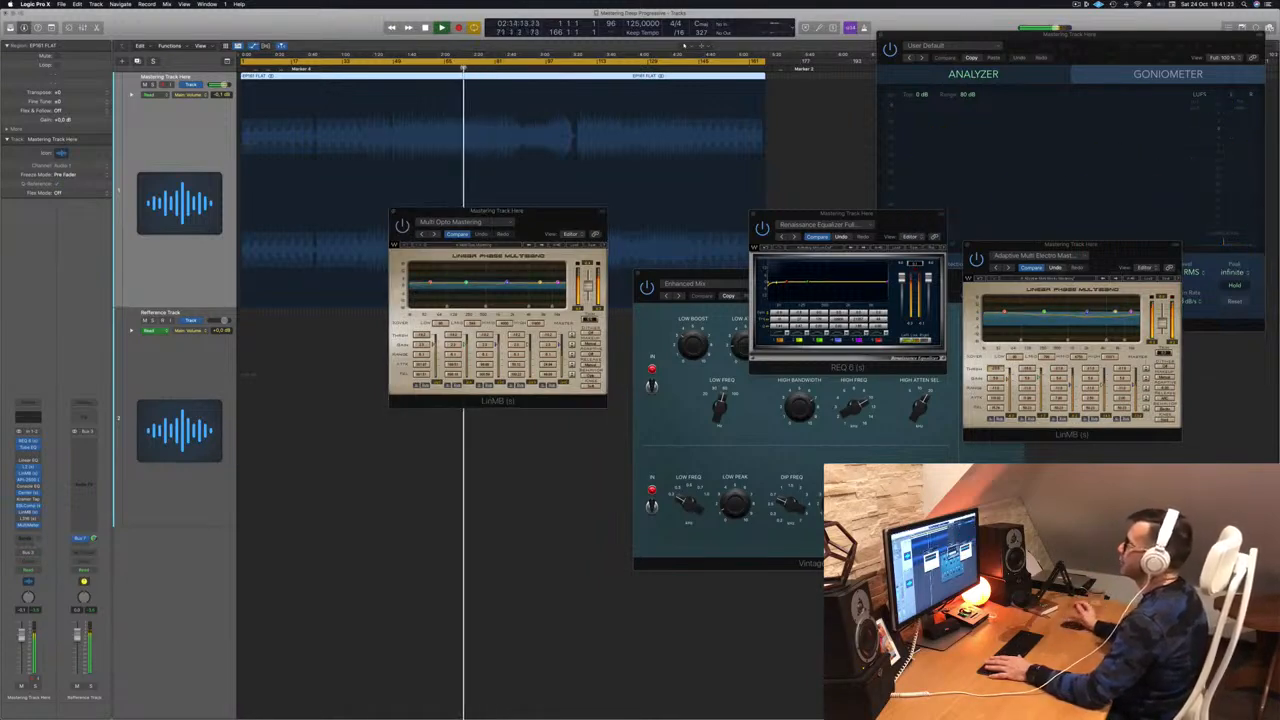
{"action": "left_click_drag", "start_coordinate": [541, 215], "coordinate": [513, 219]}
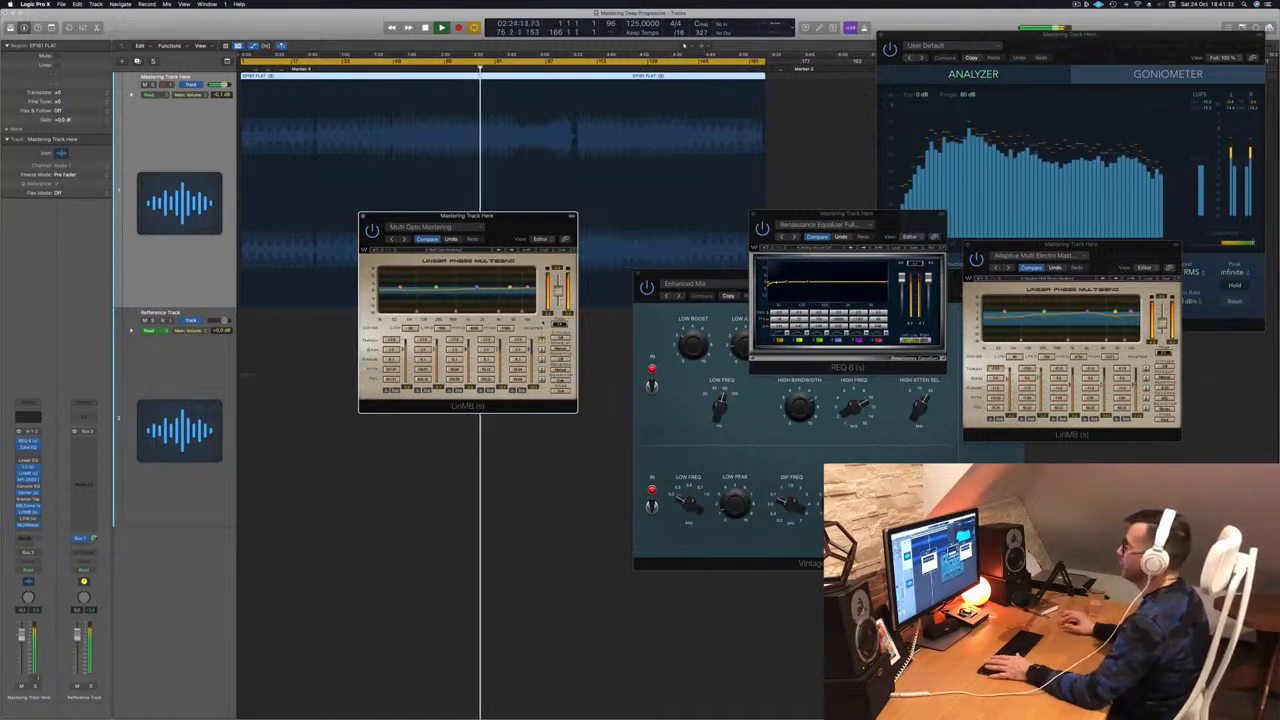
Step: Show and hide the mastering track's volume automation, and move the second LinMB window beside the REQ 6
{"action": "key", "text": "a"}
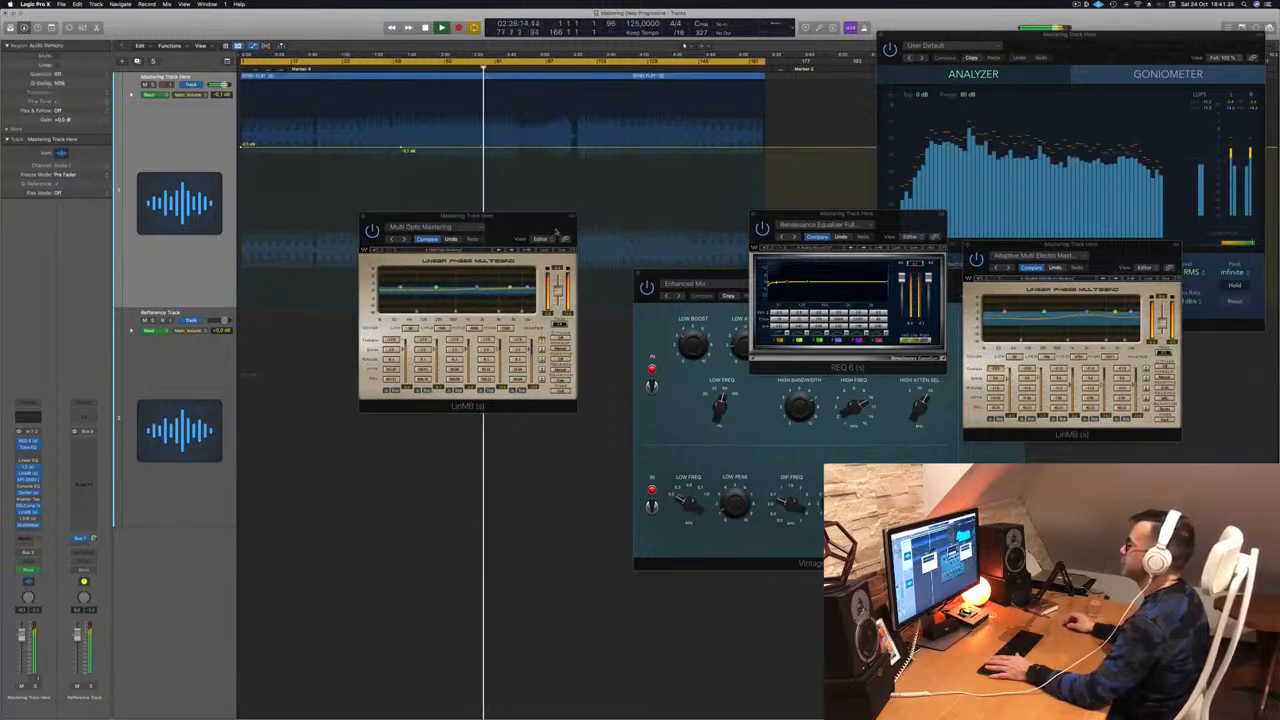
{"action": "left_click", "coordinate": [172, 130]}
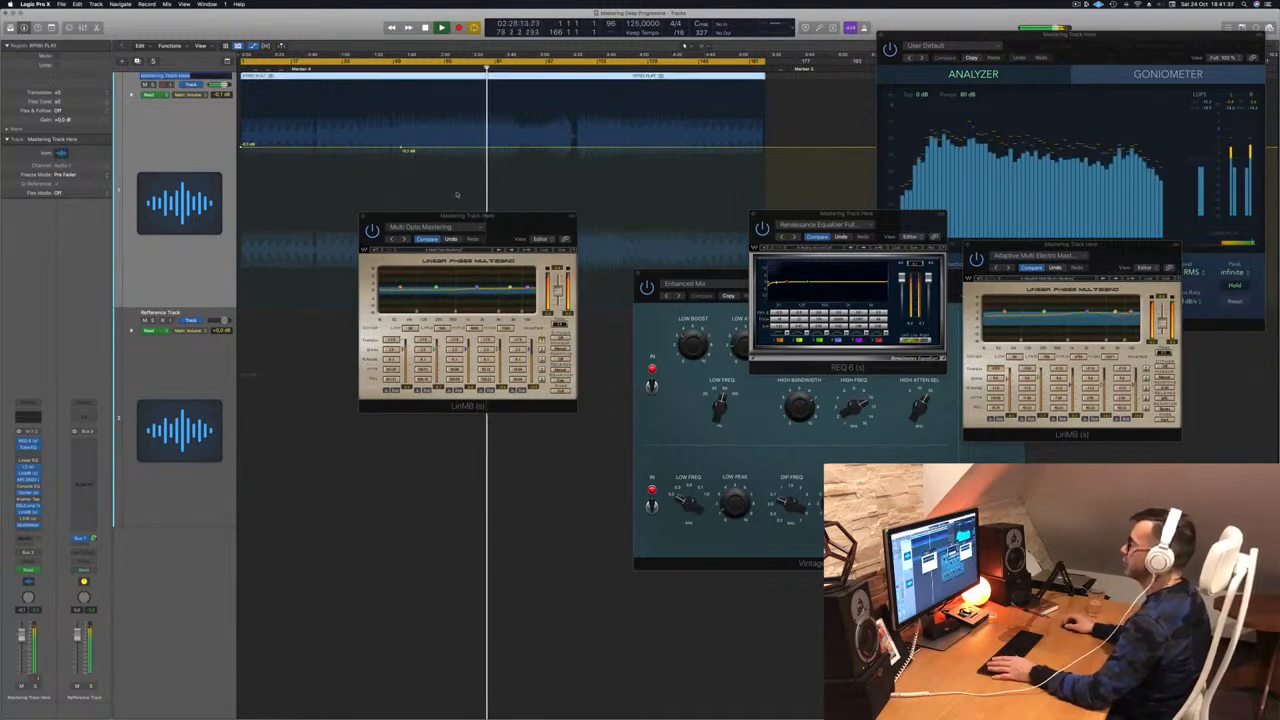
{"action": "left_click_drag", "start_coordinate": [522, 219], "coordinate": [650, 234]}
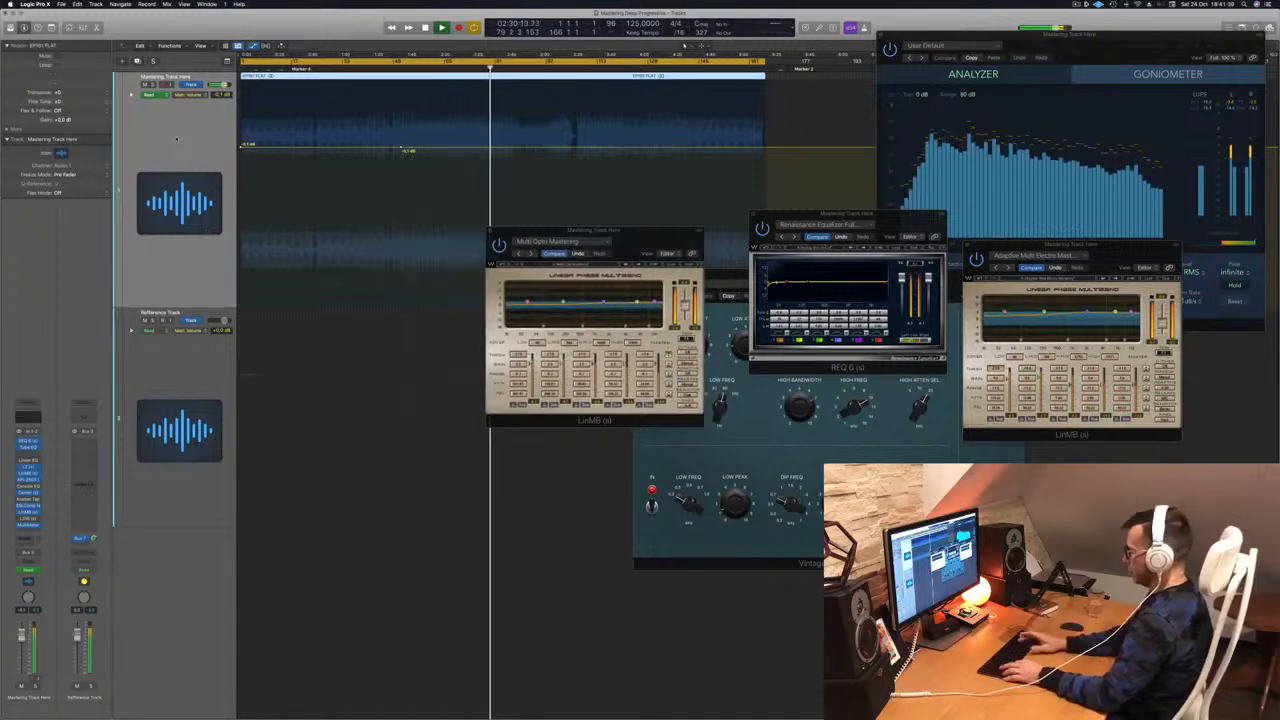
{"action": "key", "text": "a"}
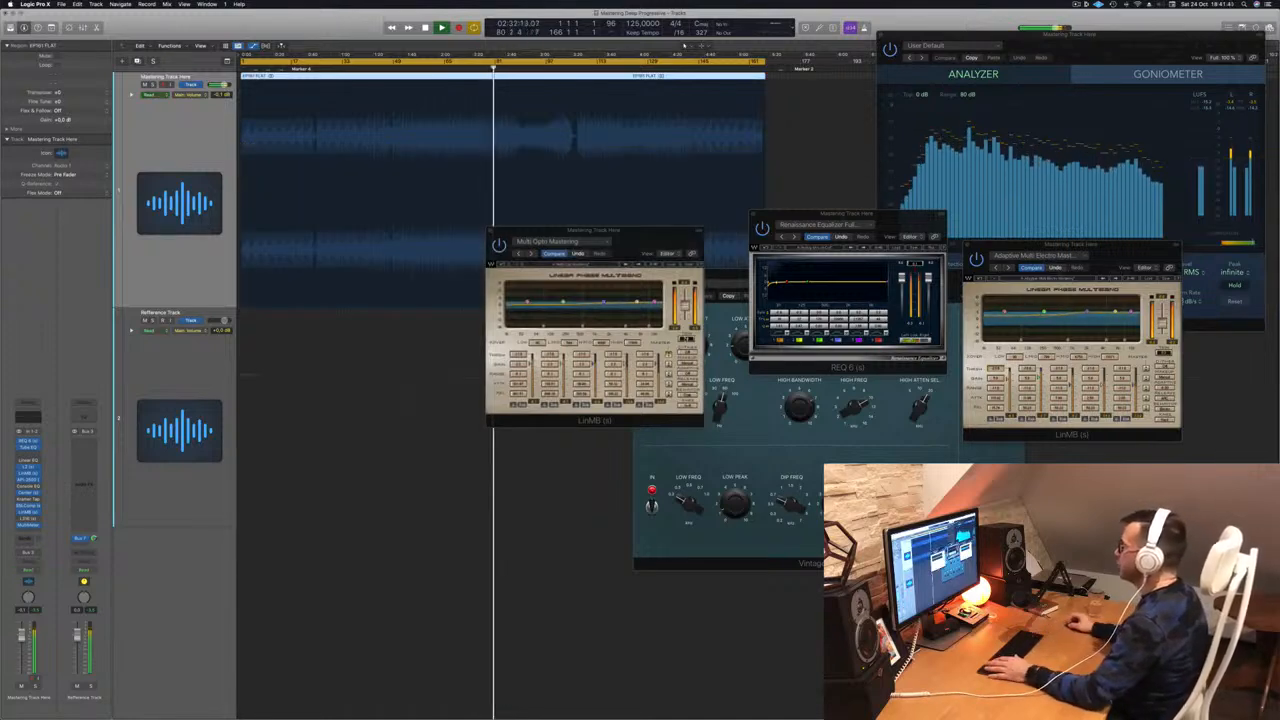
Step: Audition the second LinMB around the waveform dip, replaying the passage and moving its window and the REQ 6 below the analyzer
{"action": "left_click", "coordinate": [688, 340]}
{"action": "left_click_drag", "start_coordinate": [645, 232], "coordinate": [637, 243]}
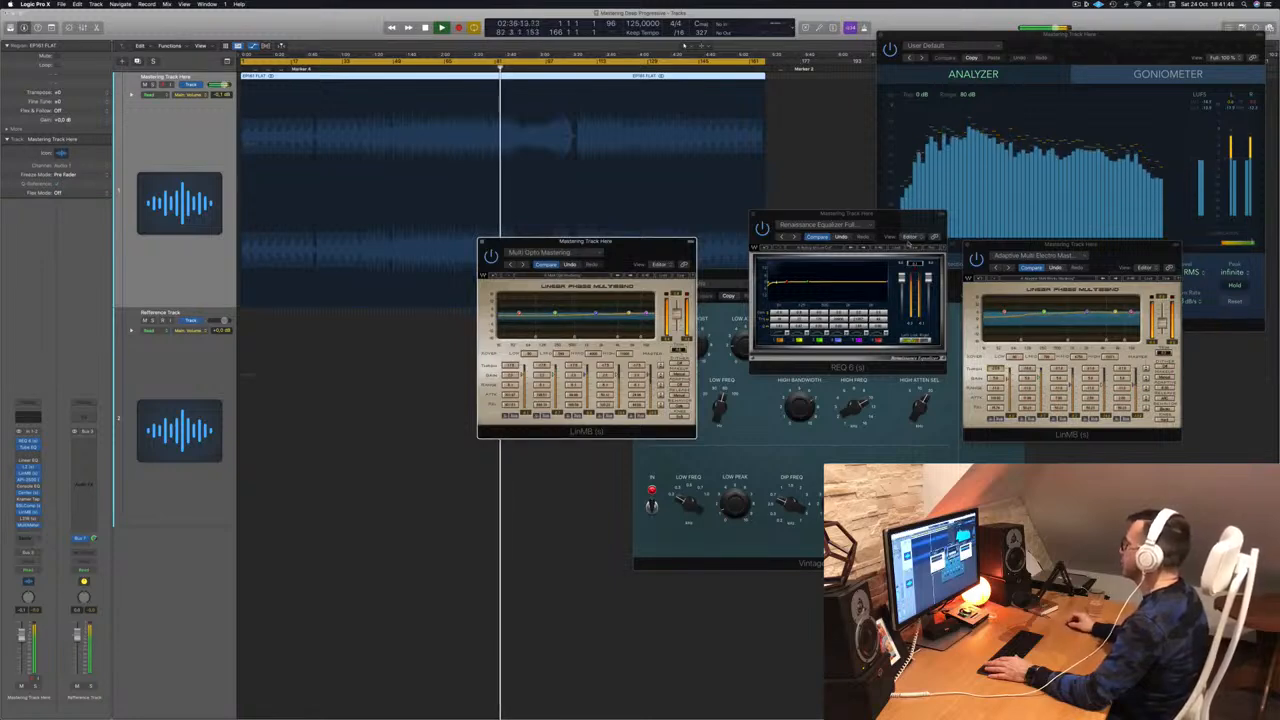
{"action": "left_click_drag", "start_coordinate": [875, 221], "coordinate": [873, 272]}
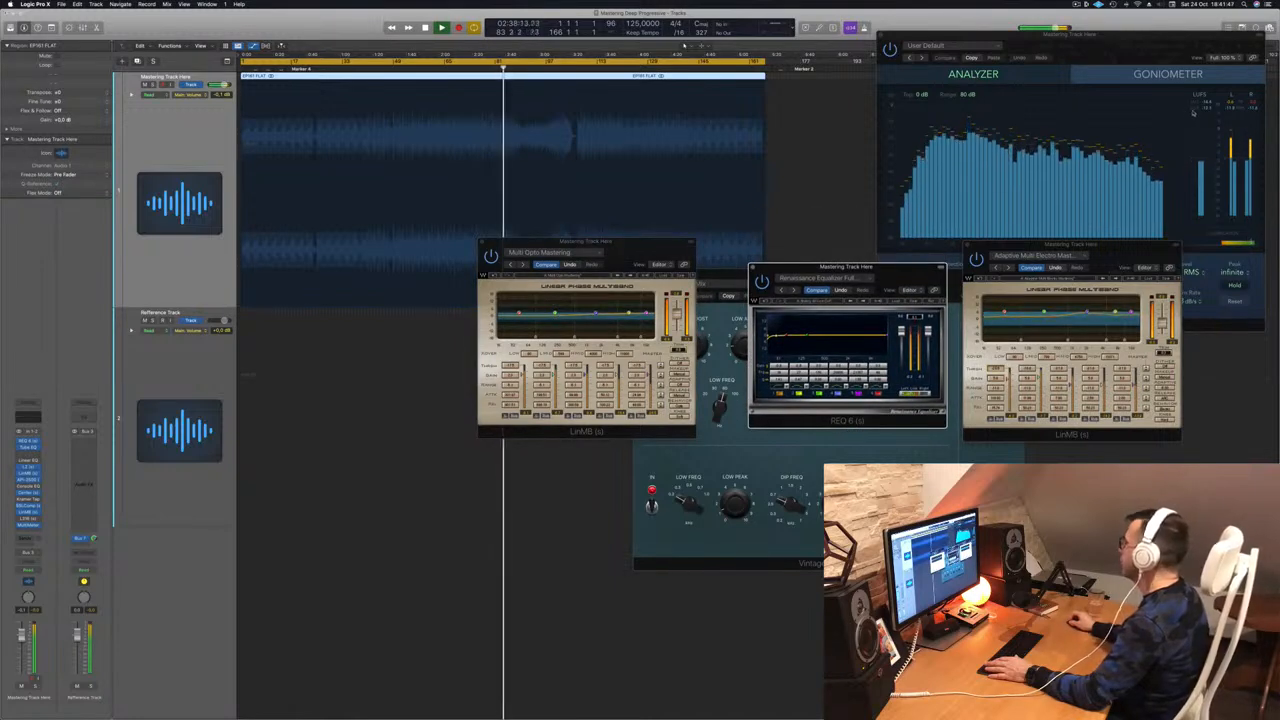
{"action": "left_click_drag", "start_coordinate": [652, 245], "coordinate": [699, 308]}
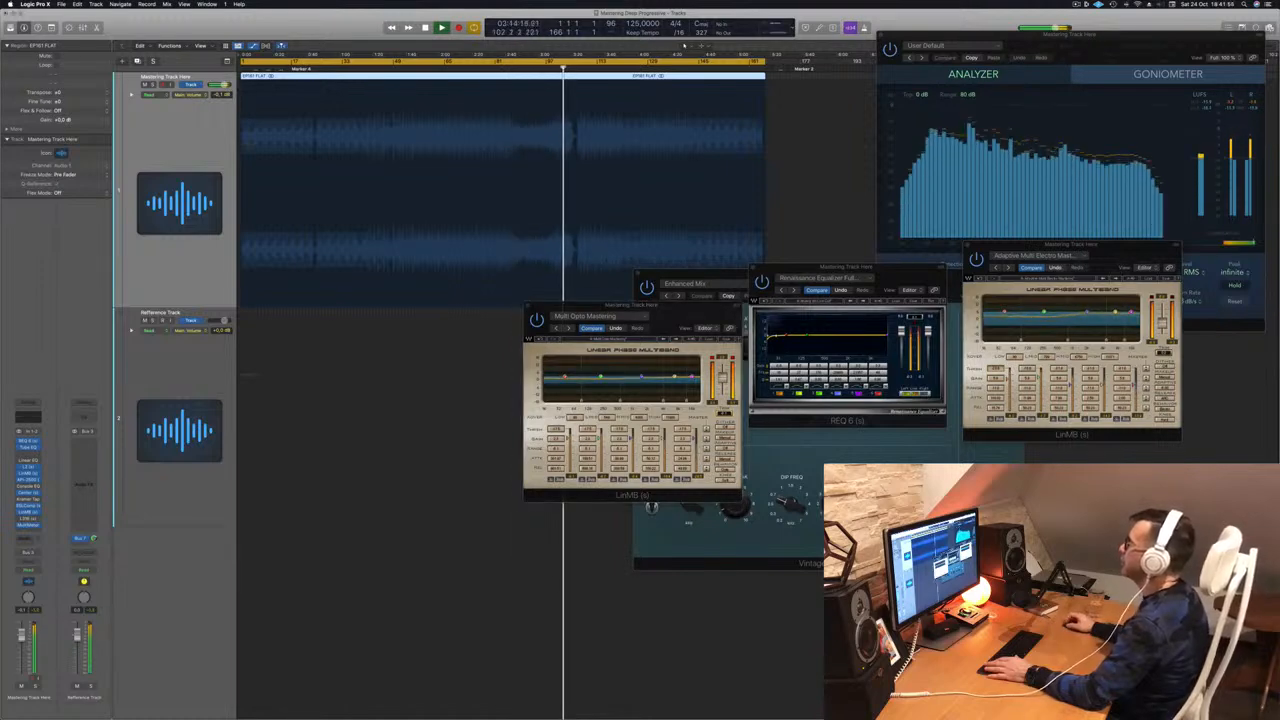
{"action": "key", "text": "shift+comma"}
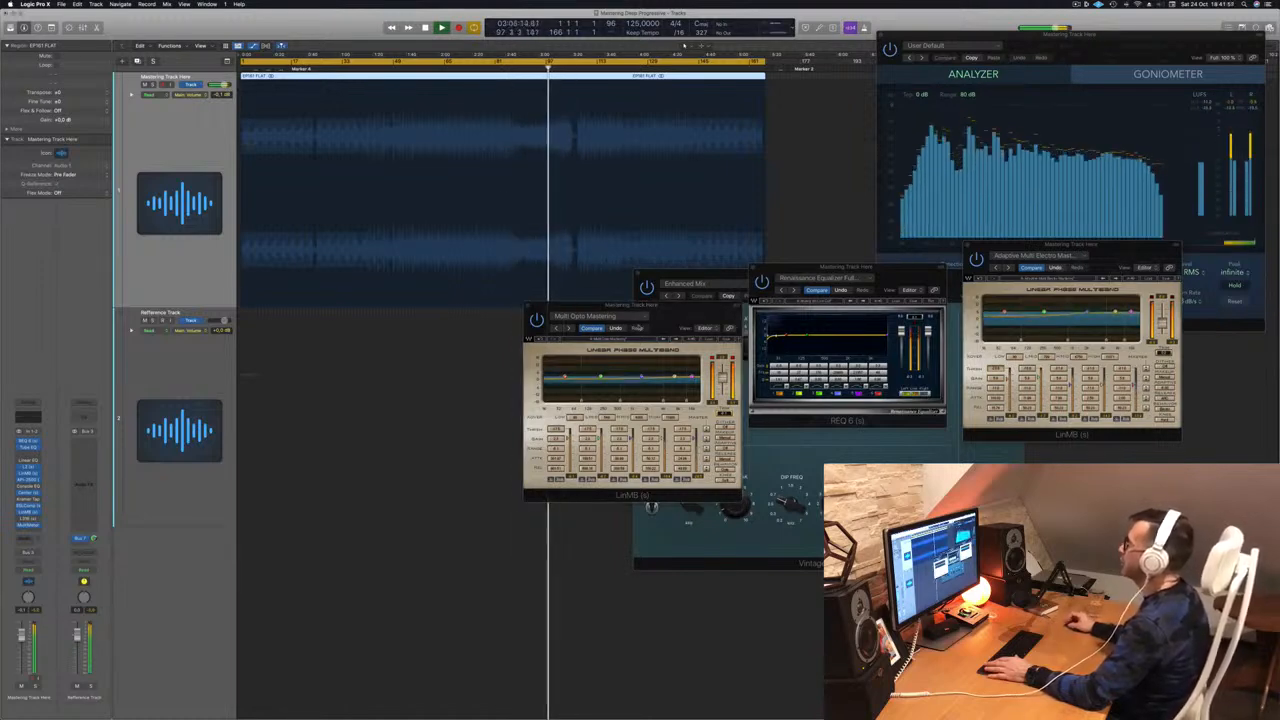
{"action": "left_click_drag", "start_coordinate": [686, 313], "coordinate": [862, 392]}
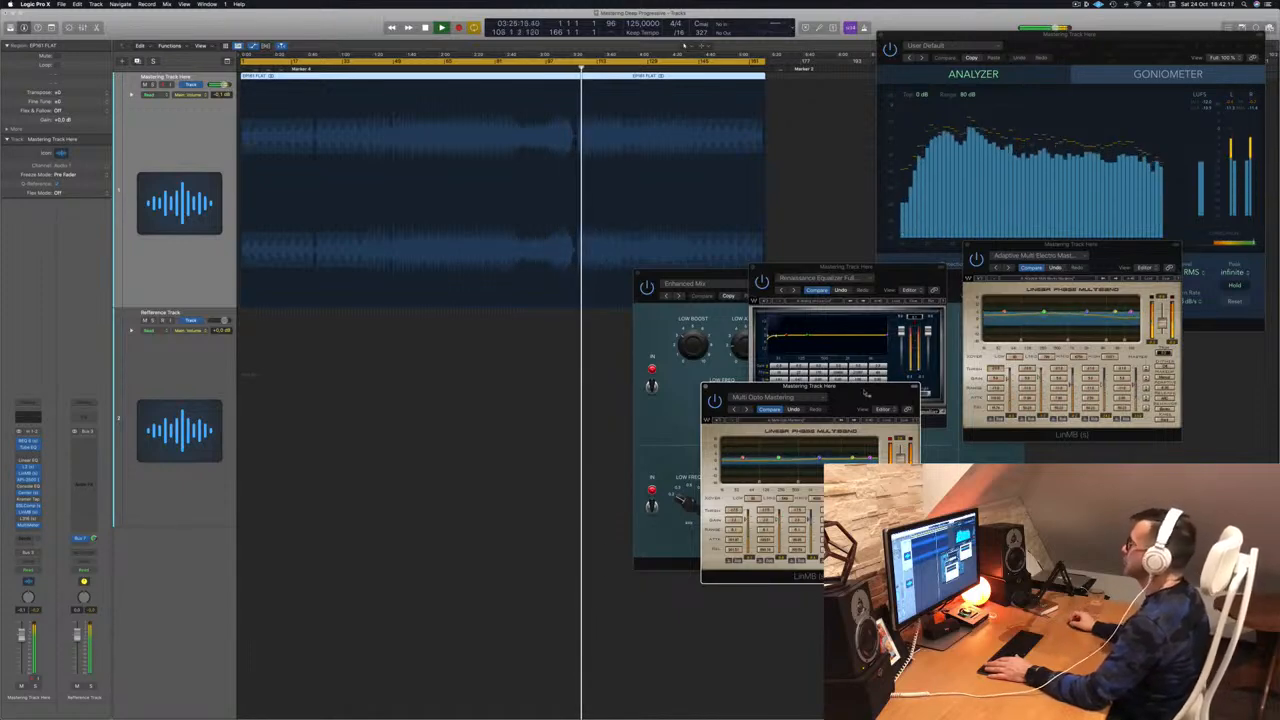
{"action": "left_click_drag", "start_coordinate": [866, 391], "coordinate": [917, 340]}
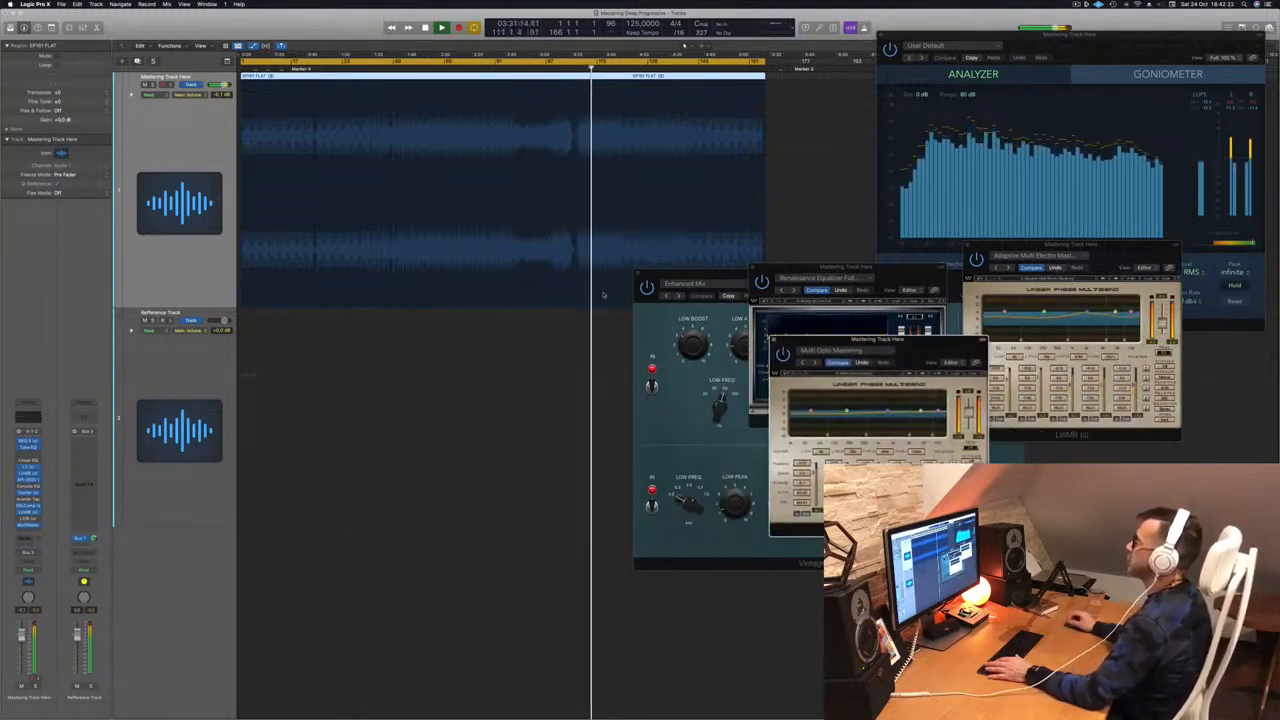
Step: Replay the track from its start through the second LinMB, move its window over the REQ 6, and bring the MultiMeter to the front
{"action": "key", "text": "Return"}
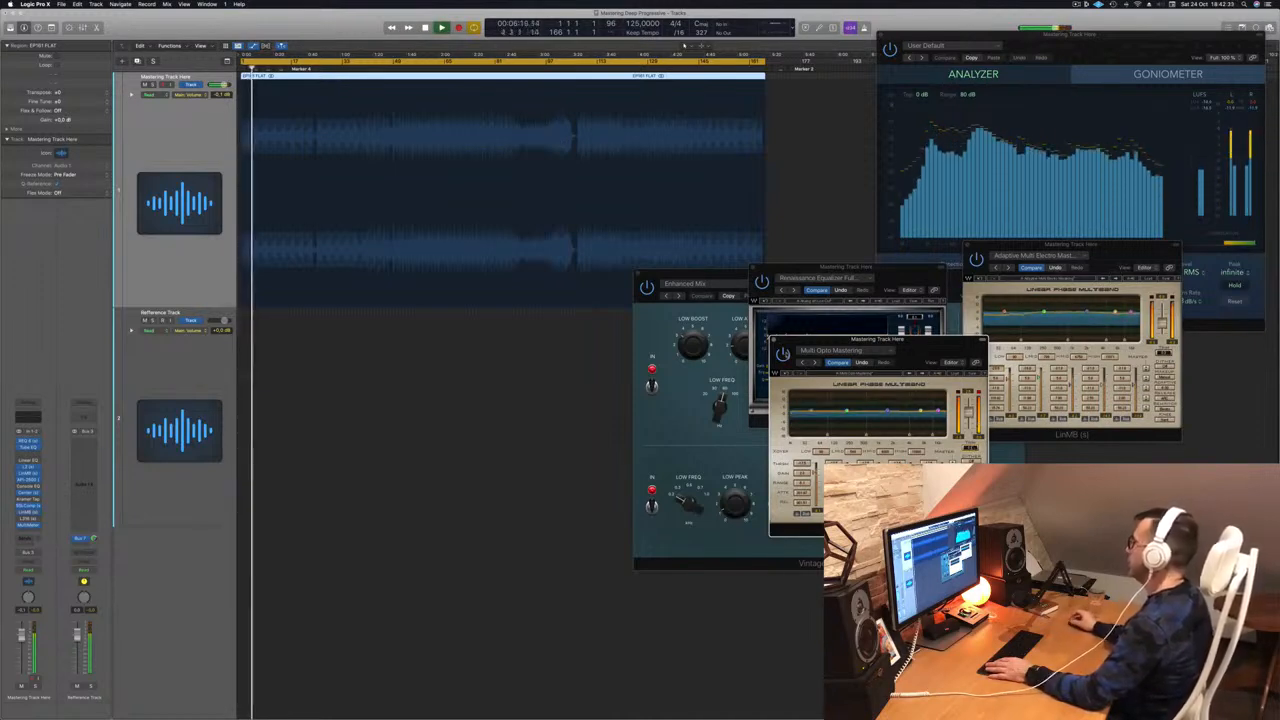
{"action": "left_click_drag", "start_coordinate": [927, 347], "coordinate": [867, 303]}
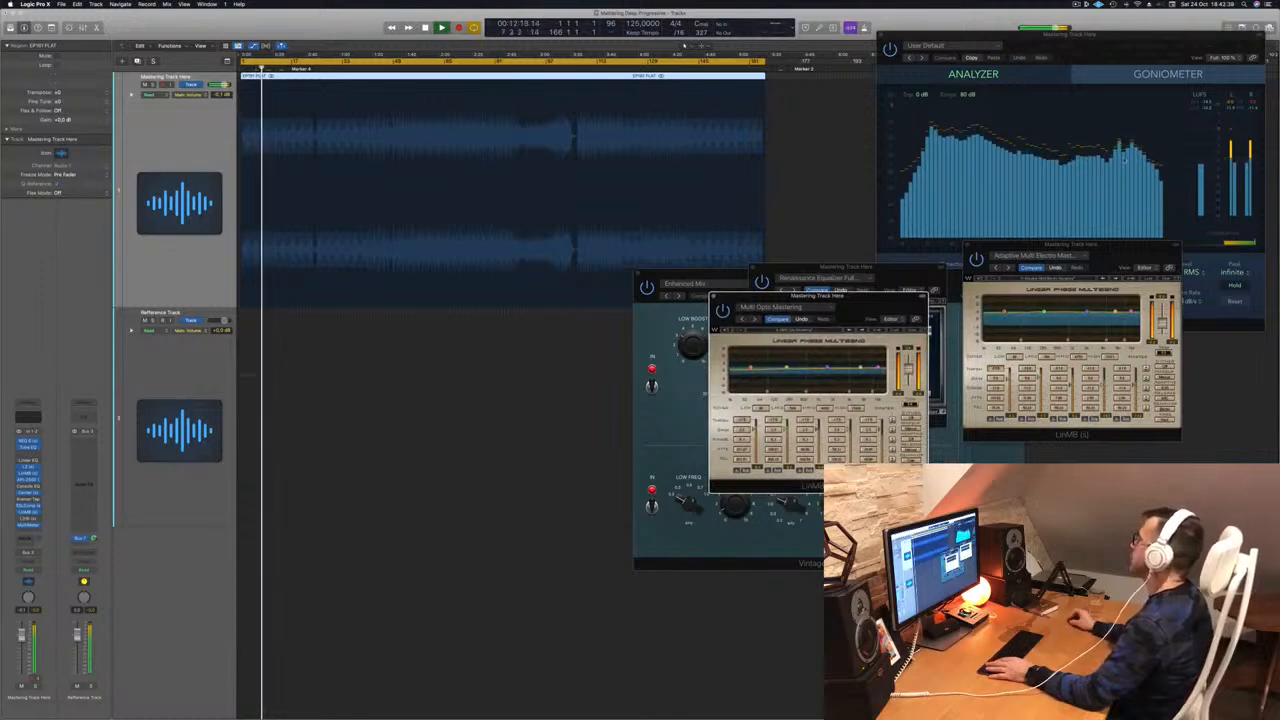
{"action": "left_click", "coordinate": [1216, 110]}
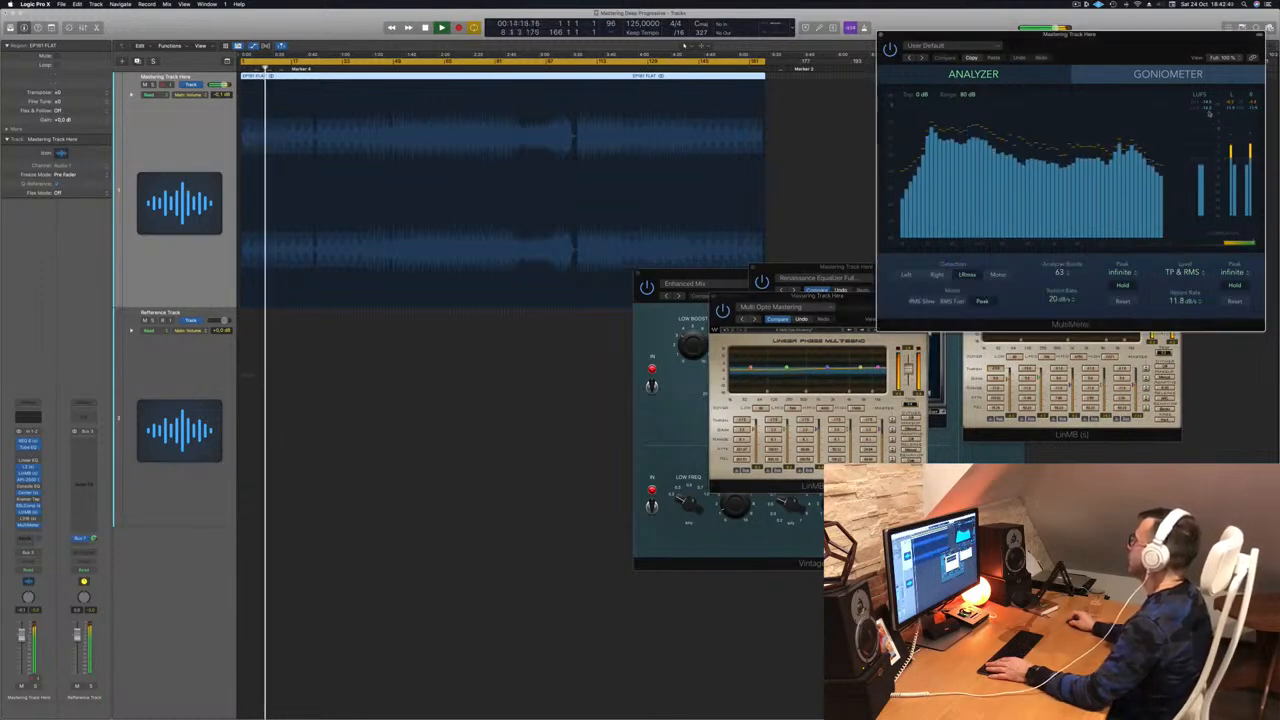
Step: Open and enable the L316 with the Basic 1 preset, raise its threshold slightly, and keep its window clear of the analyzer
{"action": "left_click", "coordinate": [29, 519]}
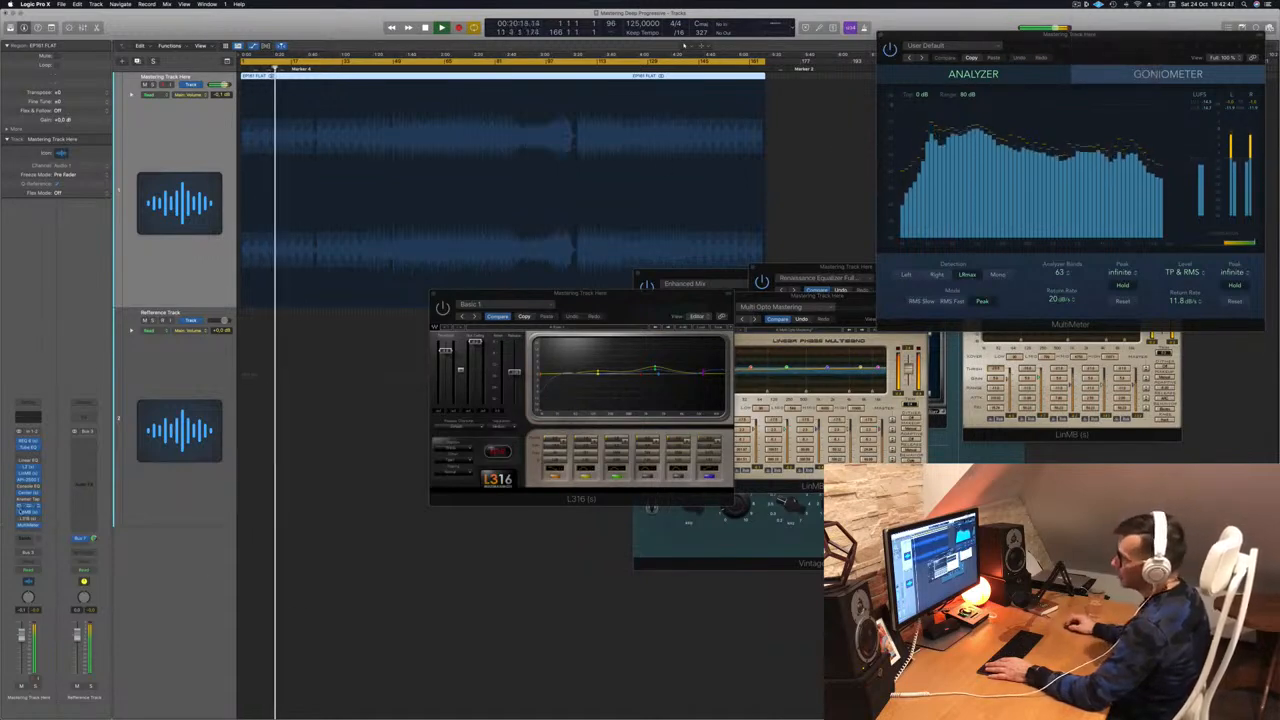
{"action": "left_click", "coordinate": [29, 519]}
{"action": "left_click", "coordinate": [28, 520]}
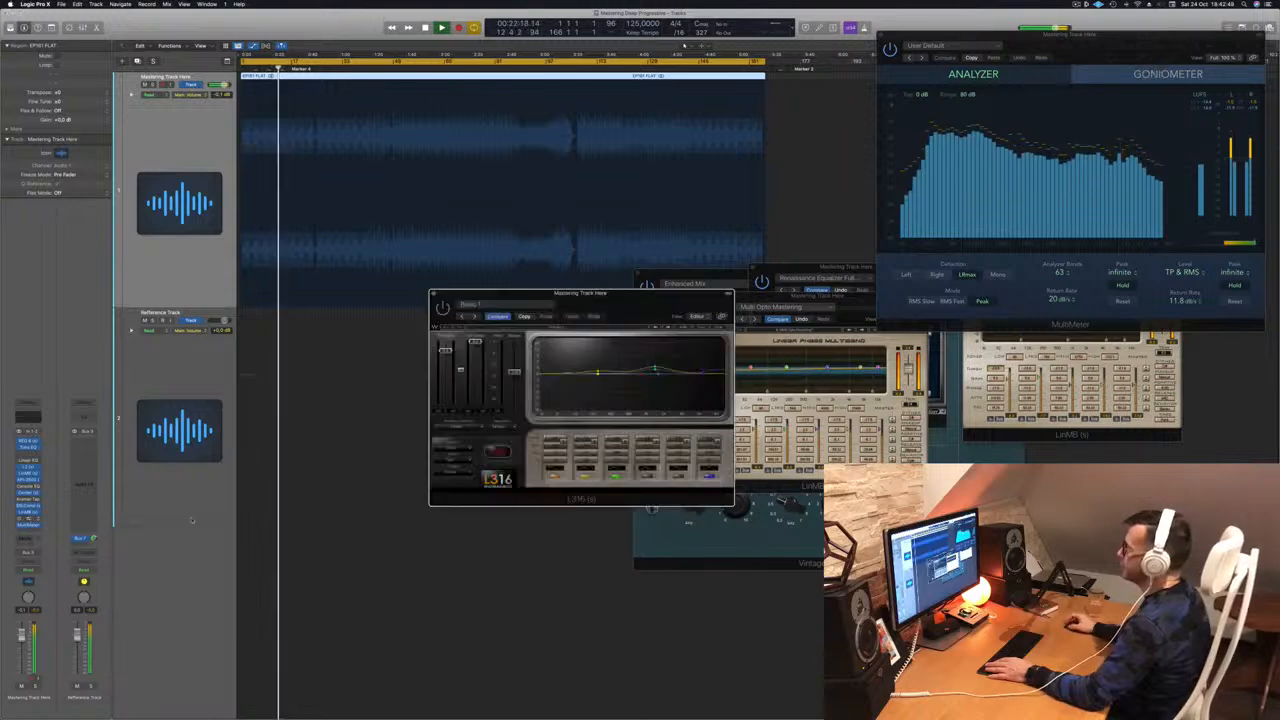
{"action": "left_click_drag", "start_coordinate": [627, 294], "coordinate": [627, 201]}
{"action": "left_click_drag", "start_coordinate": [445, 259], "coordinate": [445, 249]}
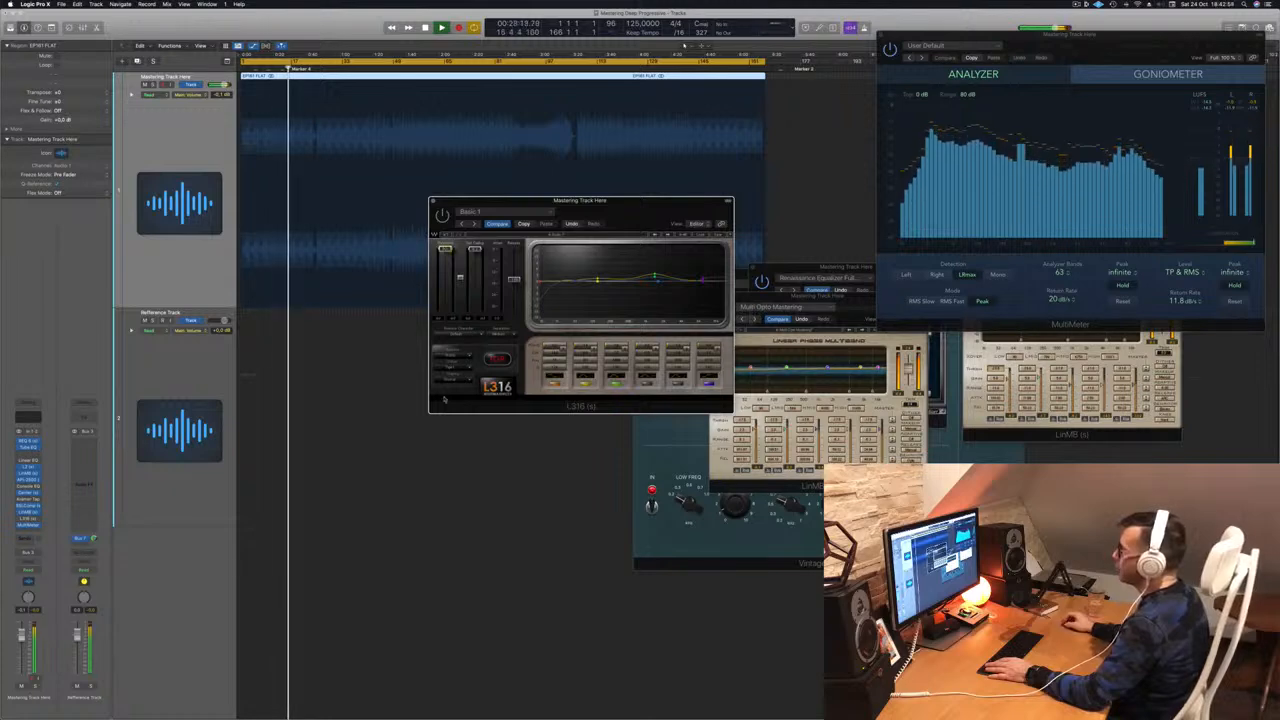
{"action": "left_click_drag", "start_coordinate": [626, 216], "coordinate": [644, 219]}
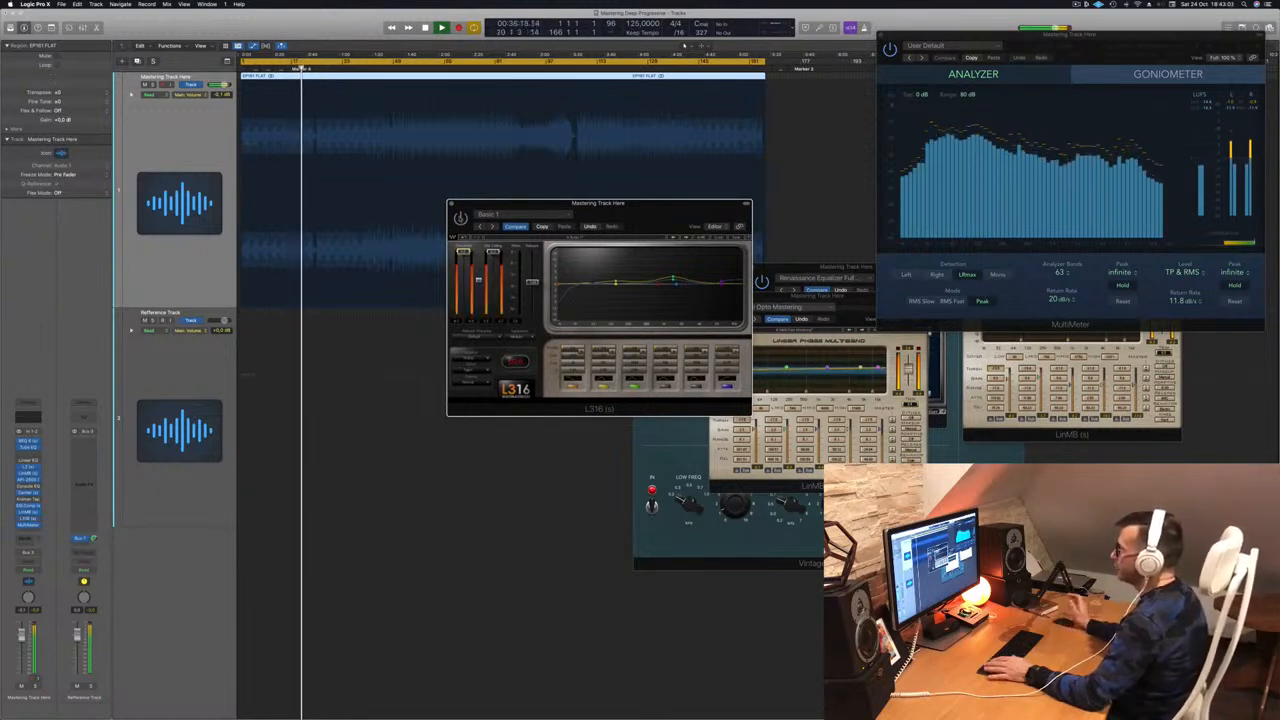
{"action": "mouse_move", "coordinate": [633, 214]}
{"action": "left_mouse_down"}
{"action": "mouse_move", "coordinate": [613, 227]}
{"action": "mouse_move", "coordinate": [632, 228]}
{"action": "left_mouse_up"}
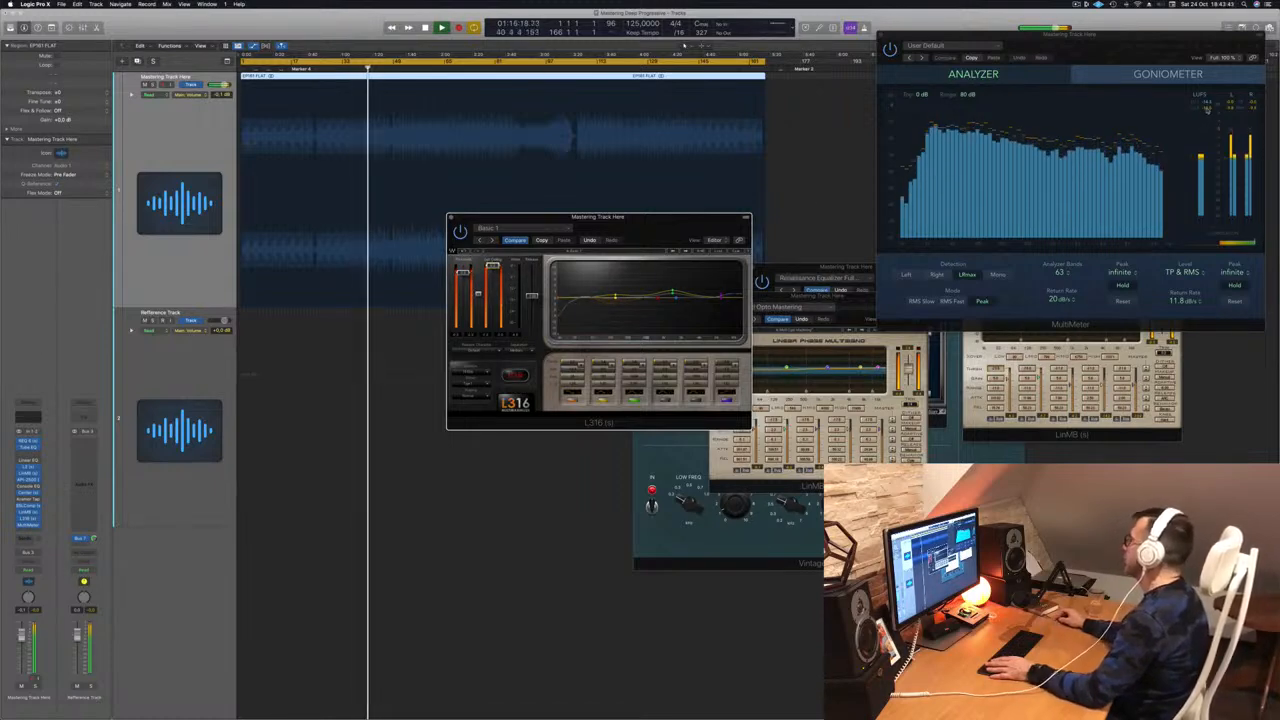
Step: Move the MultiMeter closer to the L316 and continue playback from just before the waveform dip
{"action": "left_click_drag", "start_coordinate": [1147, 61], "coordinate": [1033, 100]}
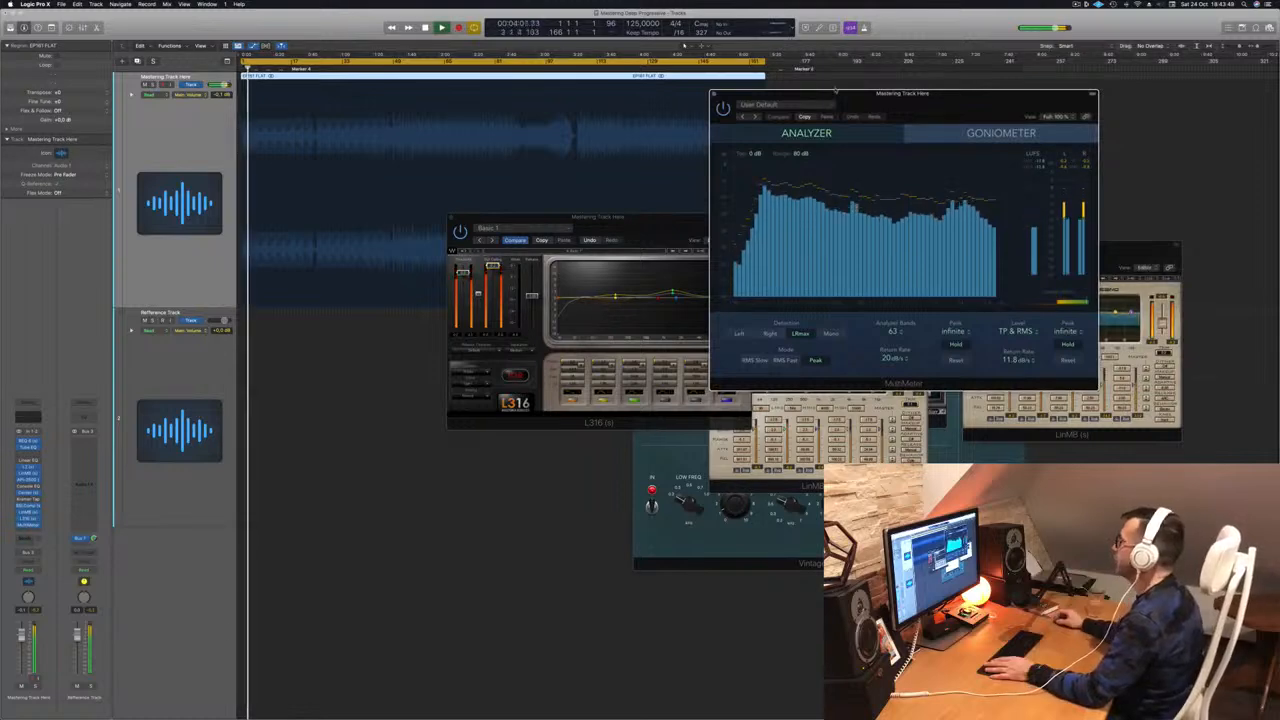
{"action": "left_click_drag", "start_coordinate": [921, 106], "coordinate": [998, 74]}
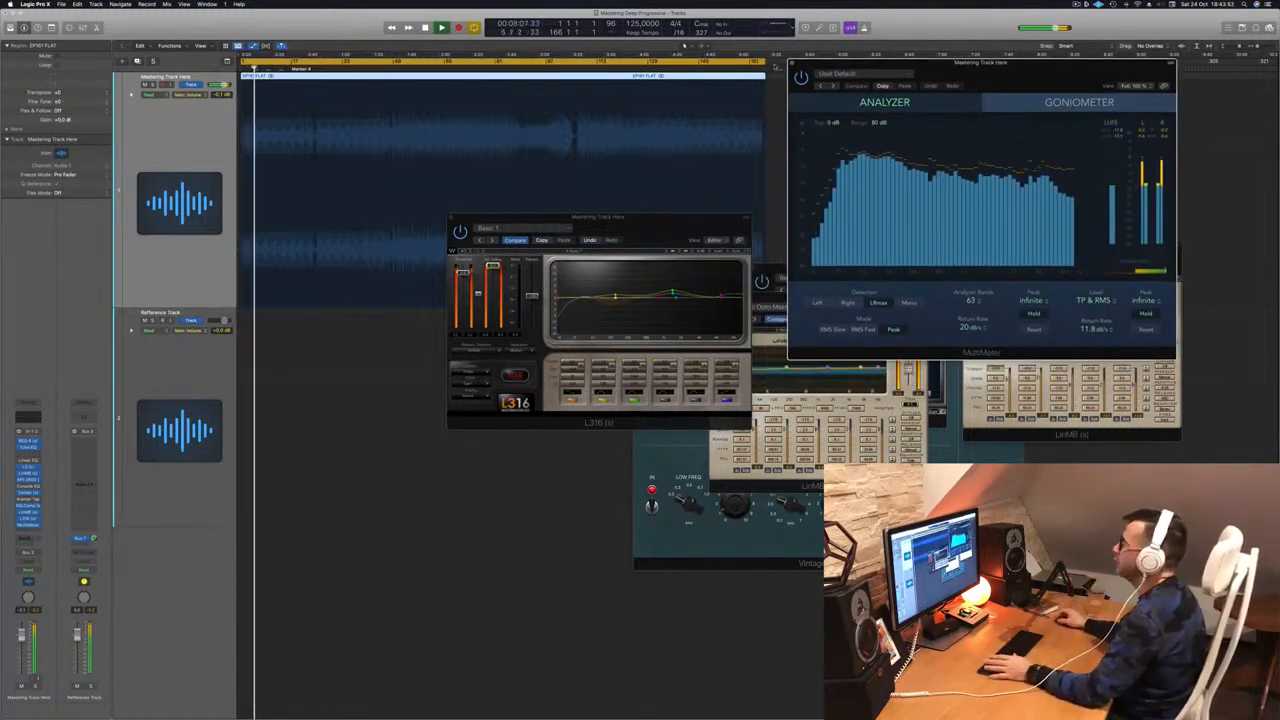
{"action": "left_click", "coordinate": [486, 69]}
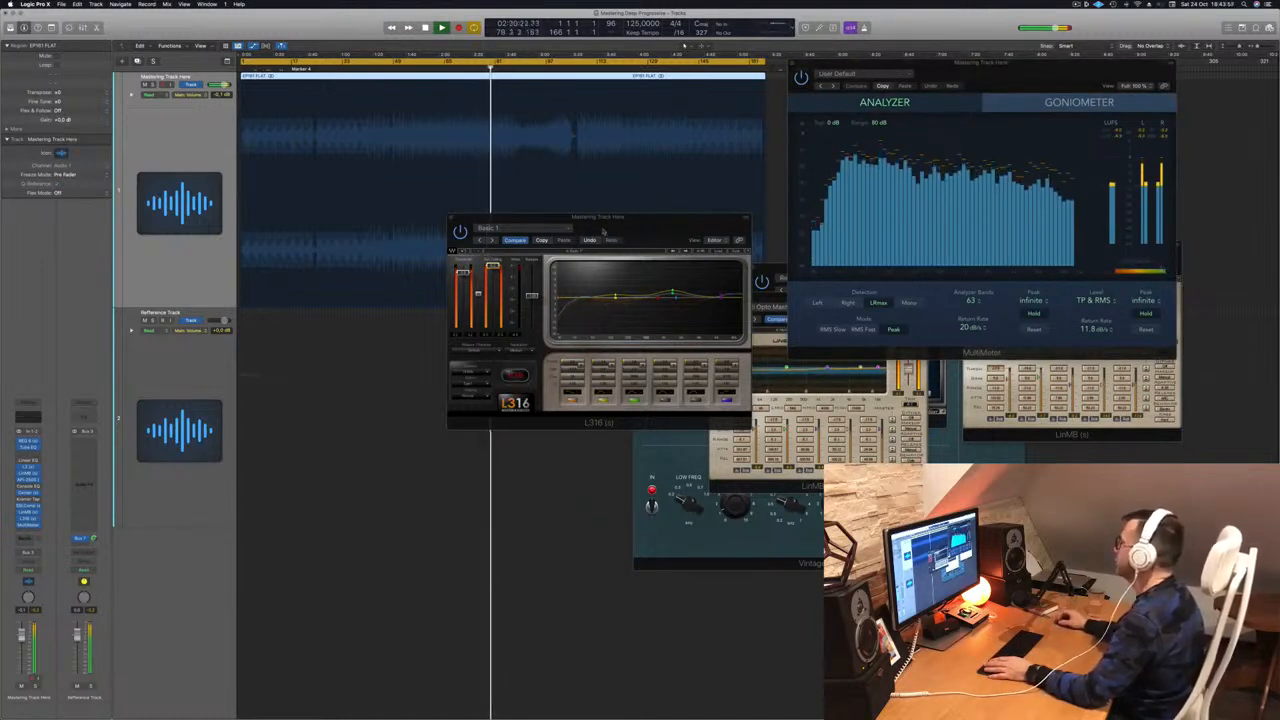
Step: Audition the L316 through the passage leading into the waveform dip, moving its window clear of the other plug-ins
{"action": "left_click_drag", "start_coordinate": [577, 234], "coordinate": [501, 268]}
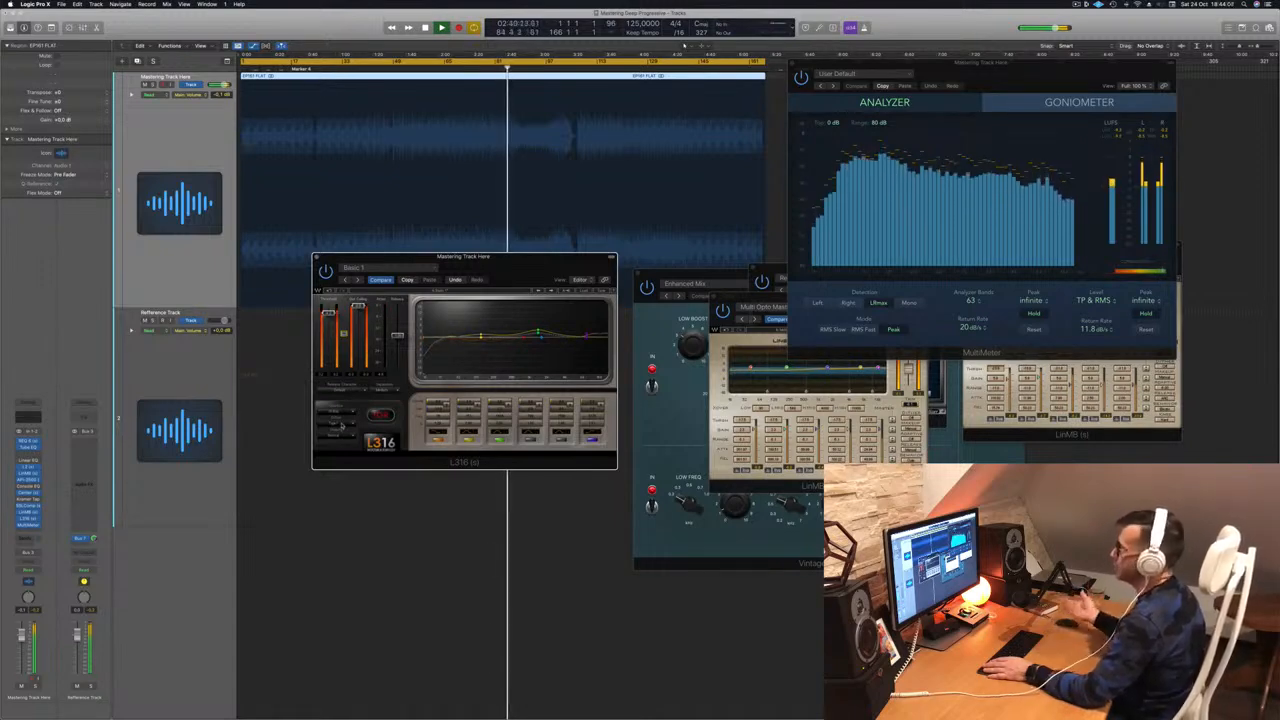
{"action": "left_click_drag", "start_coordinate": [518, 257], "coordinate": [591, 263]}
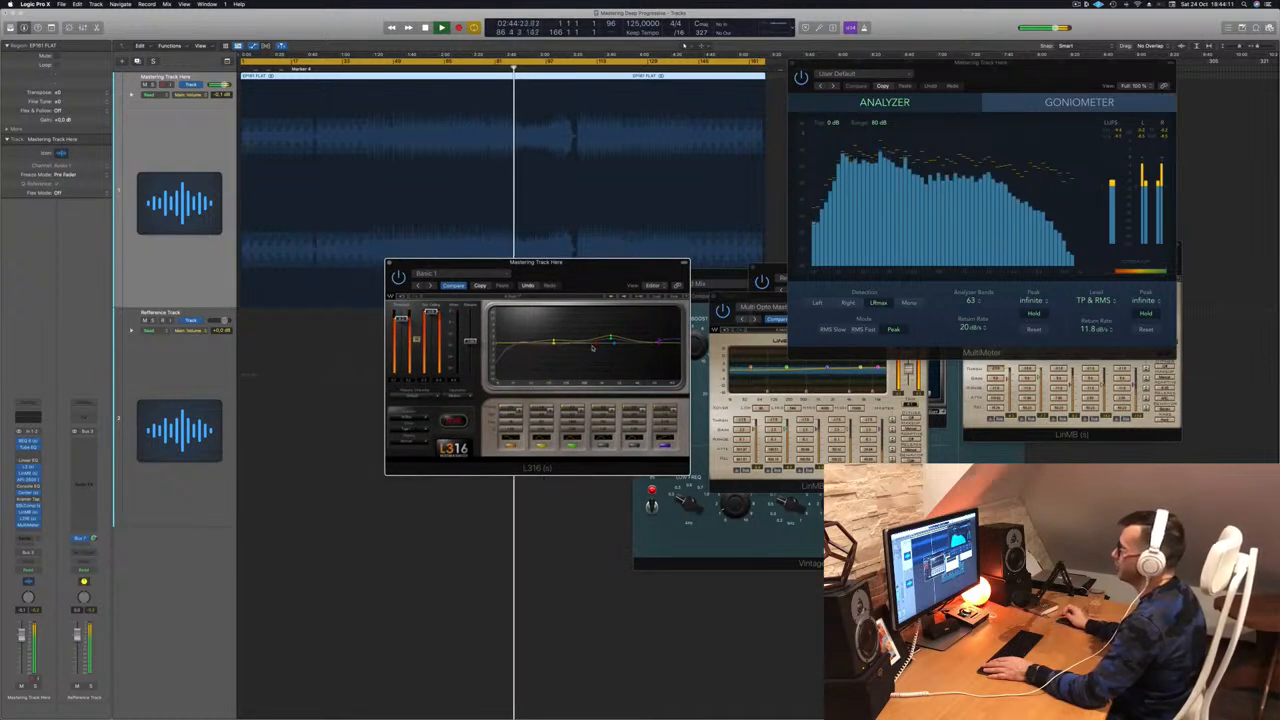
{"action": "left_click_drag", "start_coordinate": [454, 266], "coordinate": [574, 281]}
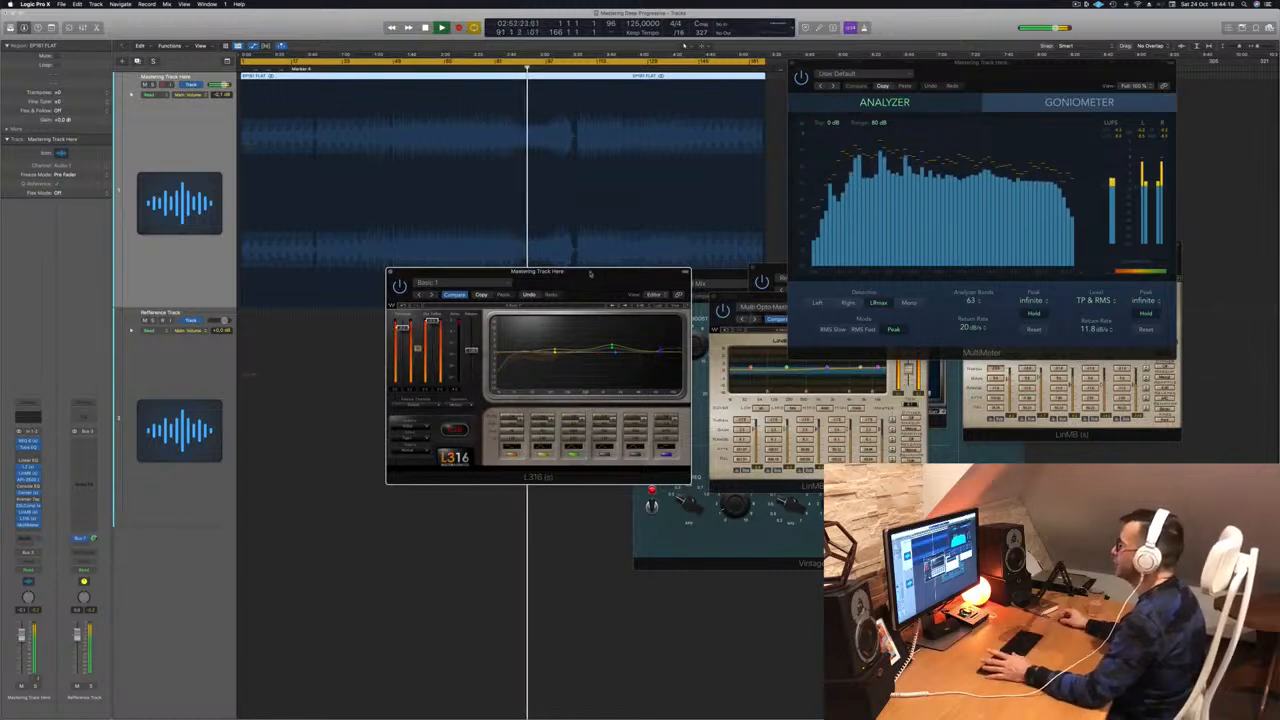
{"action": "left_click_drag", "start_coordinate": [590, 273], "coordinate": [532, 291]}
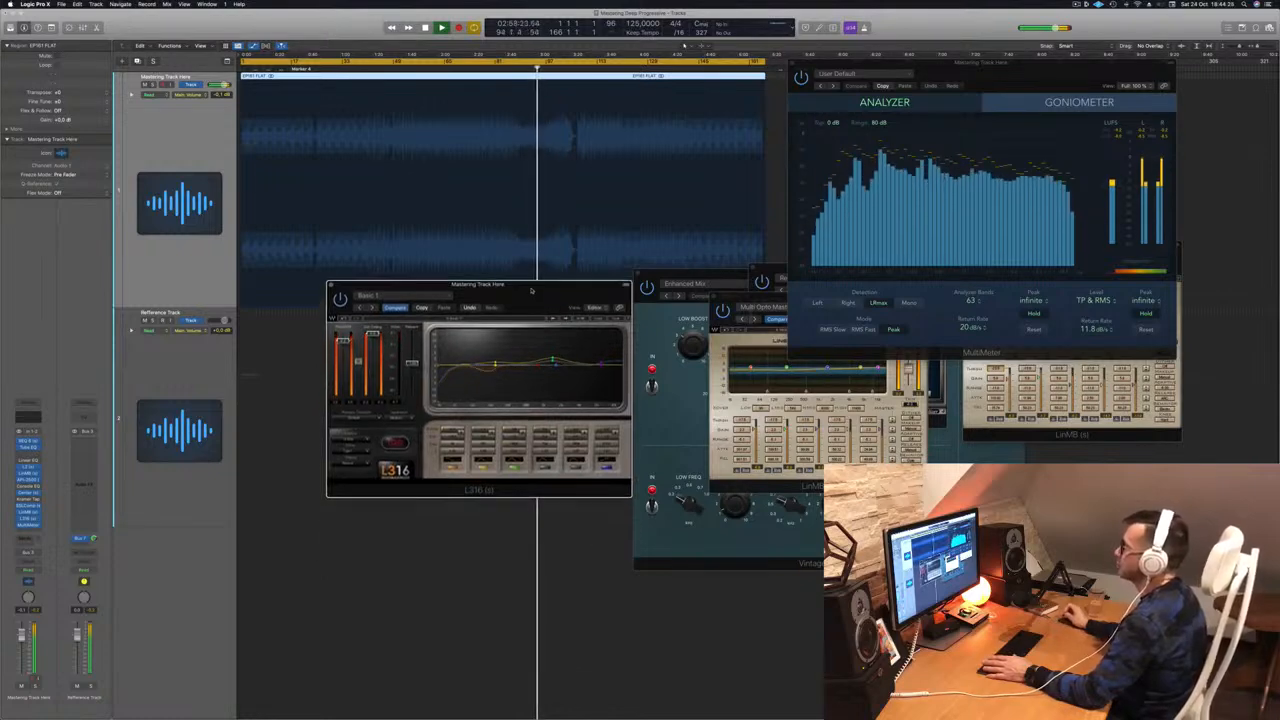